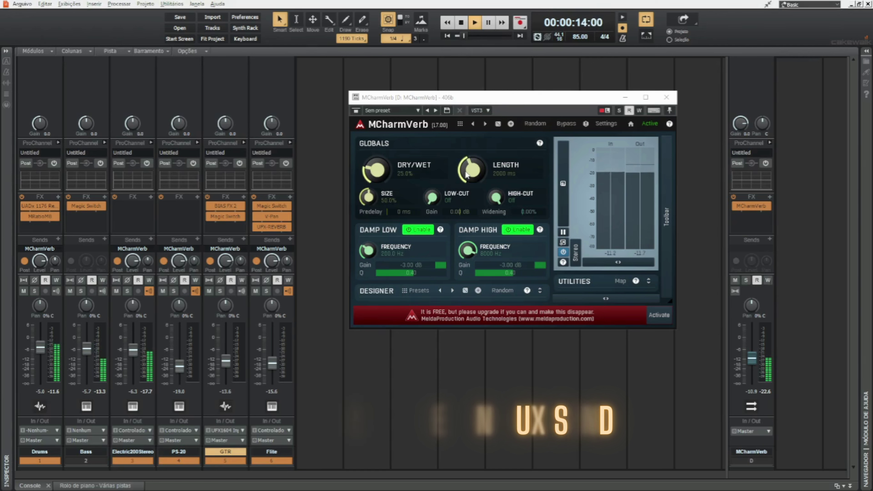
Step: Set the reverb's Dry/Wet to about 56% and its Length to about 4971 ms
click(377, 170)
drag(473, 170, 473, 153)
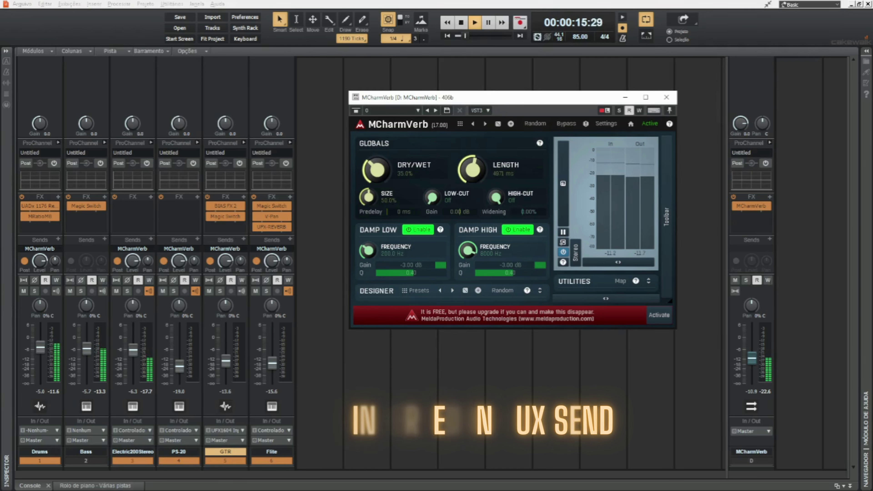
drag(376, 169, 381, 171)
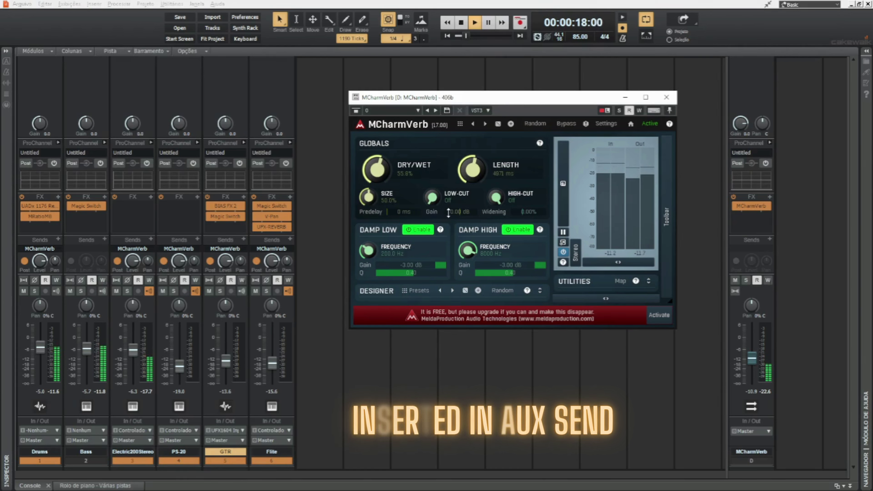
Step: Set the reverb's Size to 84%, increase the stereo Widening, and set the Low-Cut to about 90 Hz
drag(358, 202, 358, 179)
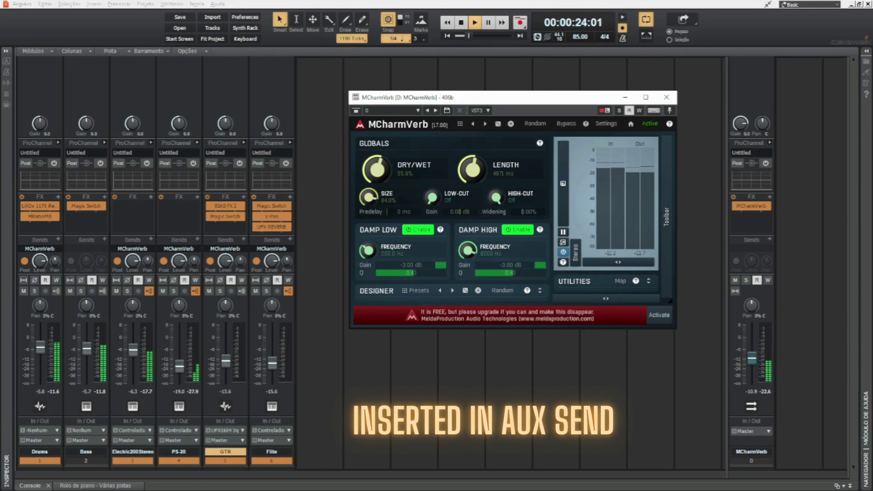
mouse_move(523, 210)
mouse_down()
mouse_move(524, 201)
mouse_move(532, 212)
mouse_up()
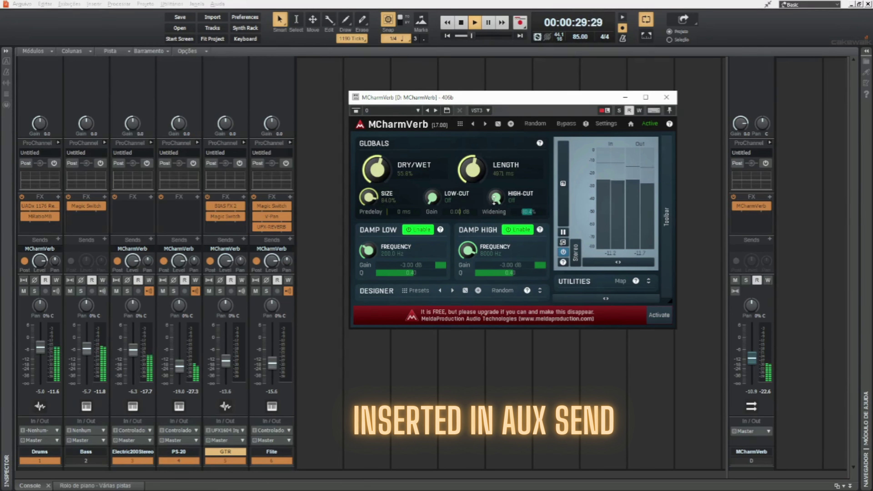
drag(432, 196, 432, 189)
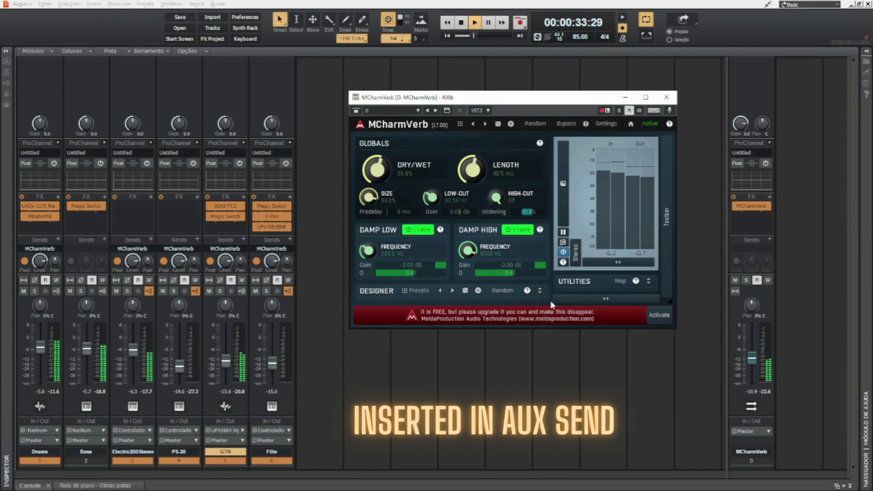
Step: Audition the MCharmVerb bus soloed, and compare the mix with the bus muted and unmuted
click(747, 280)
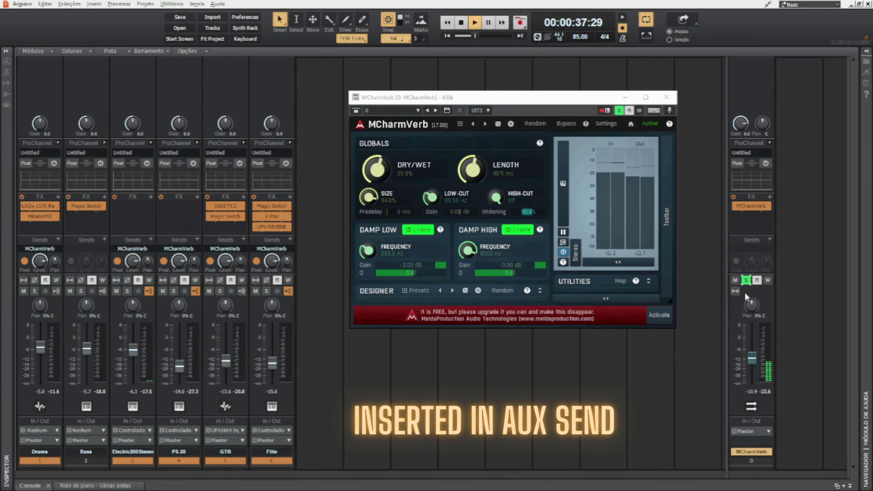
click(746, 280)
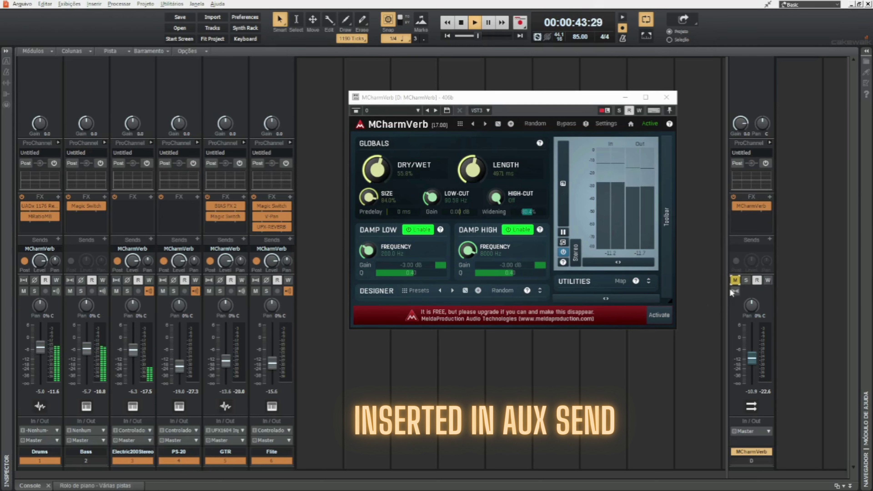
click(735, 280)
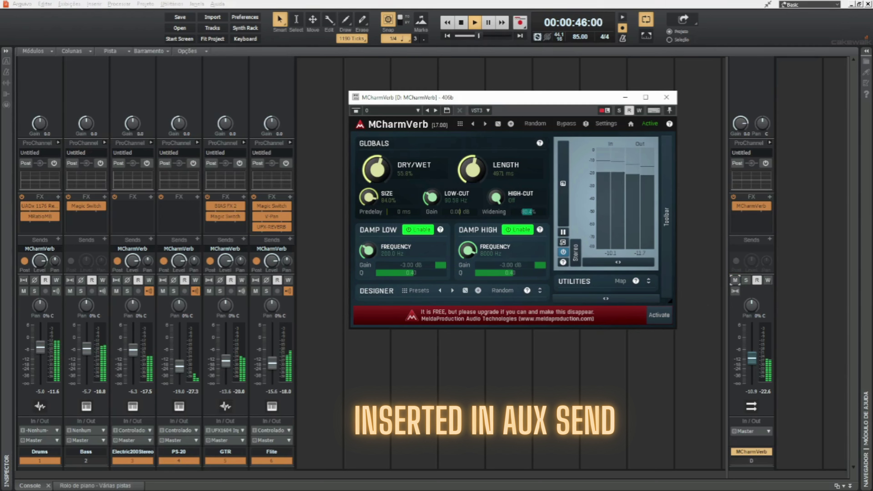
Step: Shorten the reverb Length to about 1.4 s and set Damp Low to about 1050 Hz, -0.44 dB gain and Q 0.11
drag(473, 170, 473, 193)
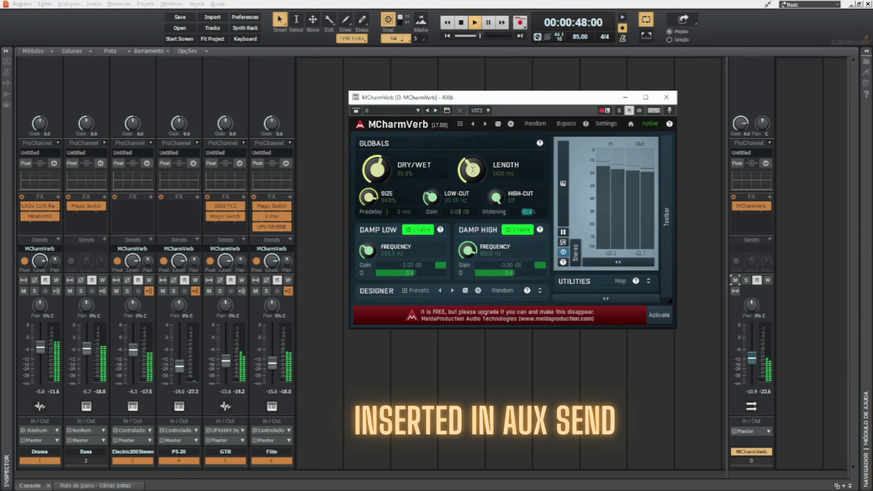
mouse_move(413, 273)
mouse_down()
mouse_move(396, 273)
mouse_move(416, 265)
mouse_up()
drag(369, 252, 368, 238)
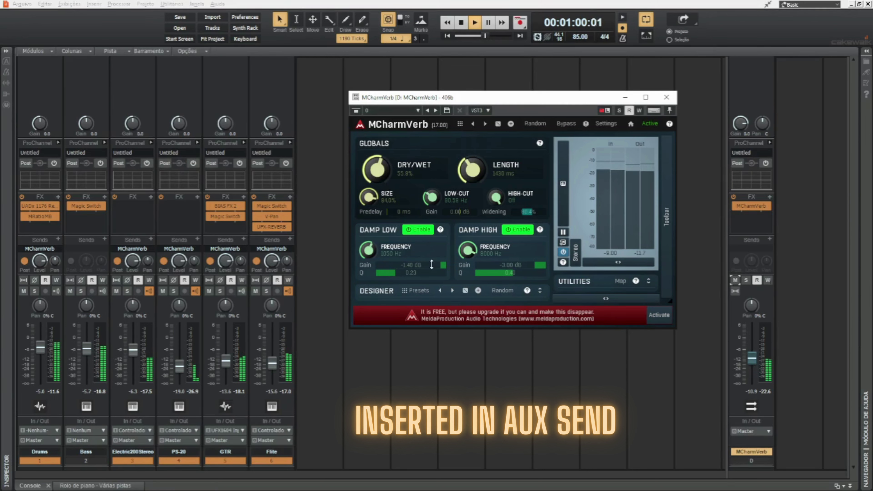
drag(415, 272, 416, 281)
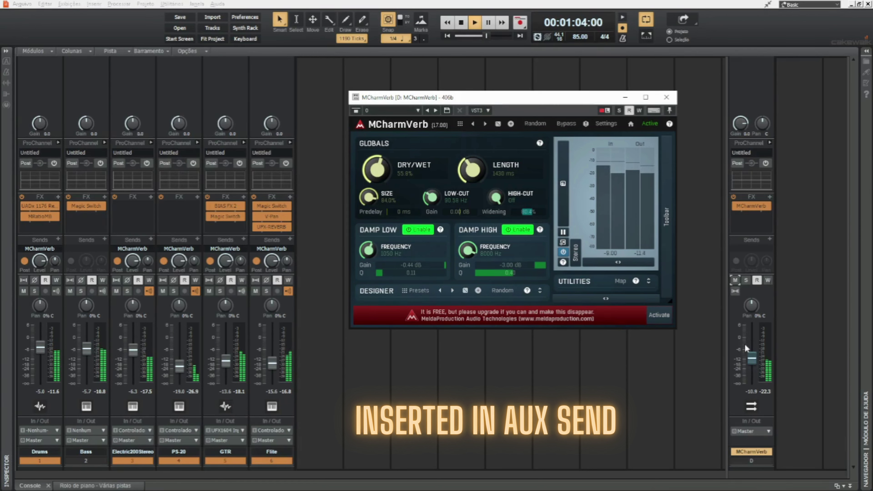
Step: Lower the MCharmVerb bus fader to about -14.8 dB and compare the mix with the bus muted and unmuted
drag(755, 365, 755, 369)
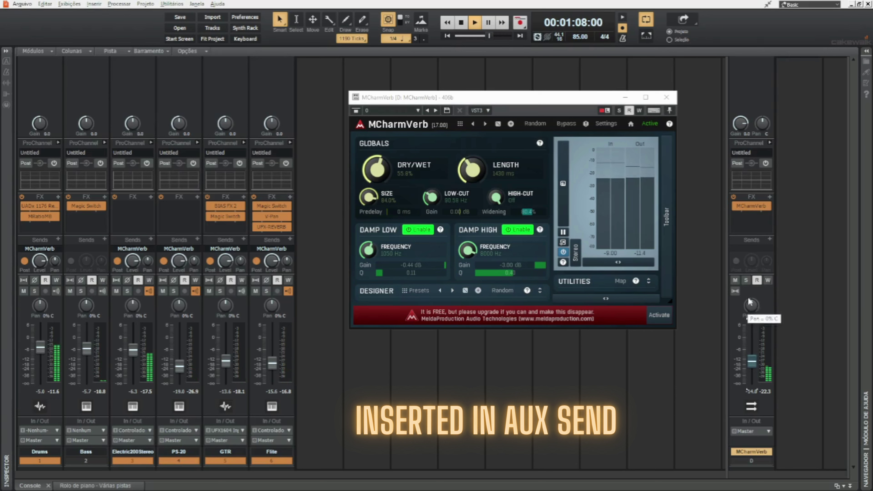
click(735, 280)
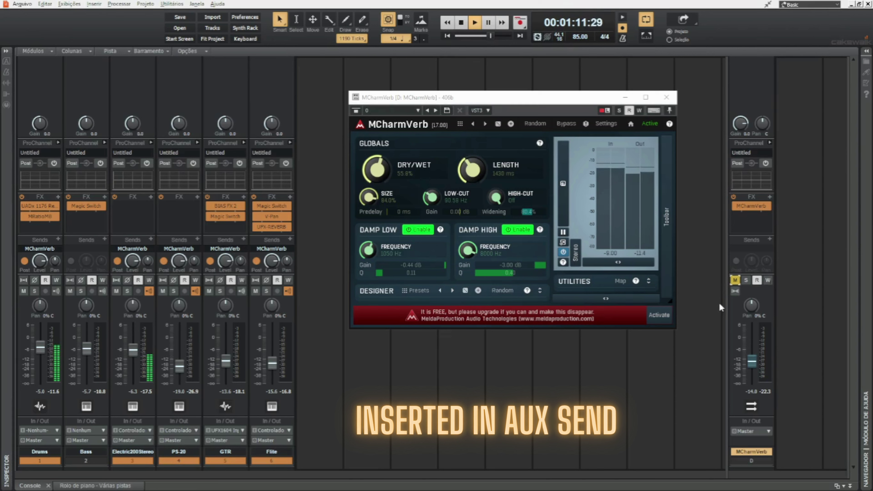
click(732, 282)
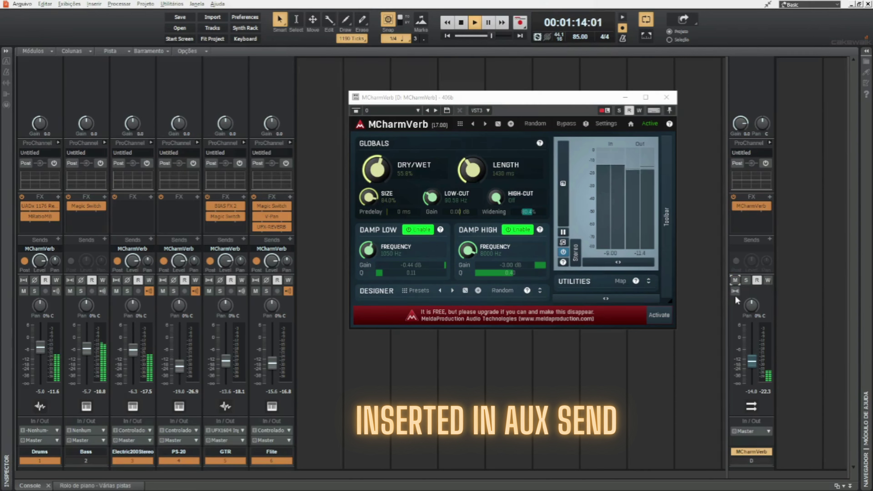
Step: With the MCharmVerb bus soloed and raised to -9.8 dB, lengthen the reverb to about 3.8 s and add Predelay
click(746, 280)
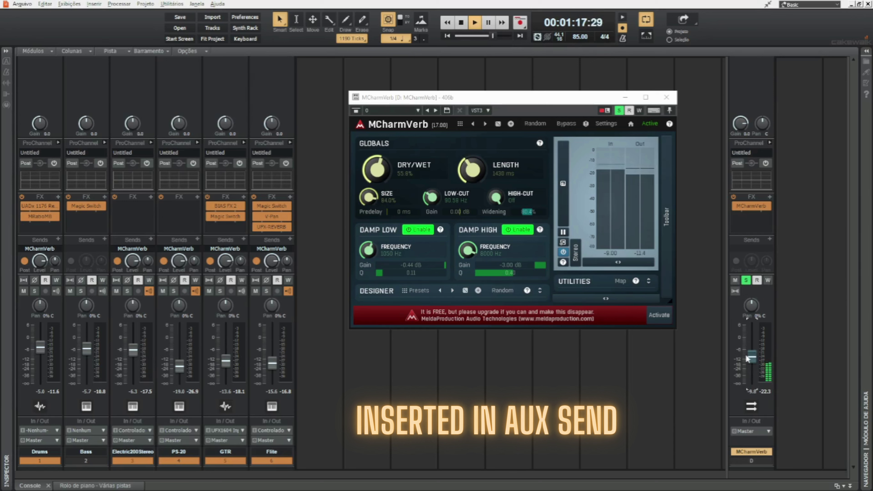
drag(476, 178, 477, 162)
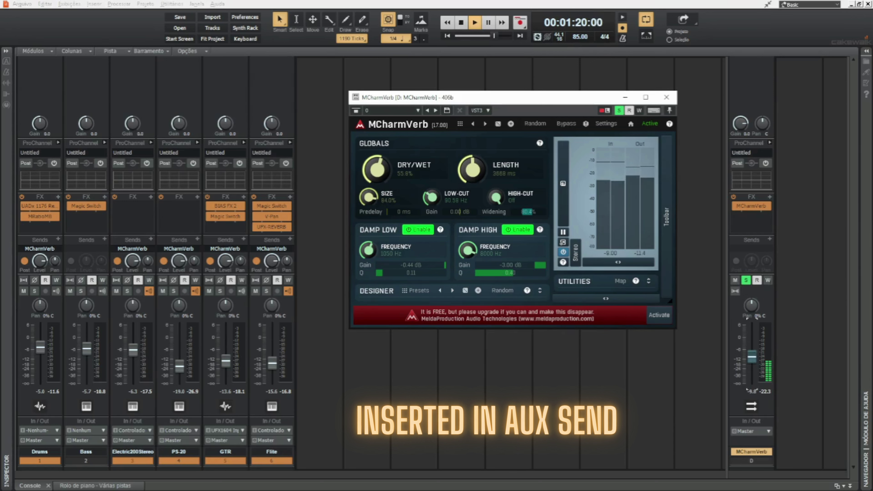
drag(419, 209, 419, 205)
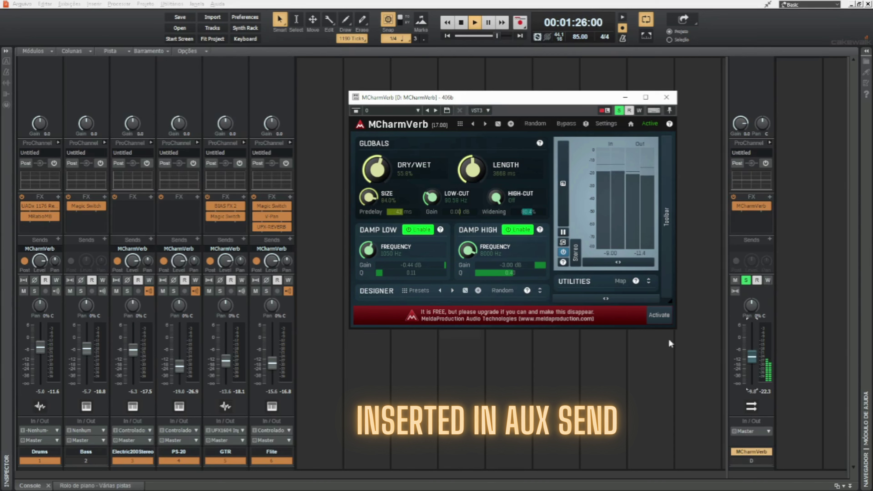
click(747, 280)
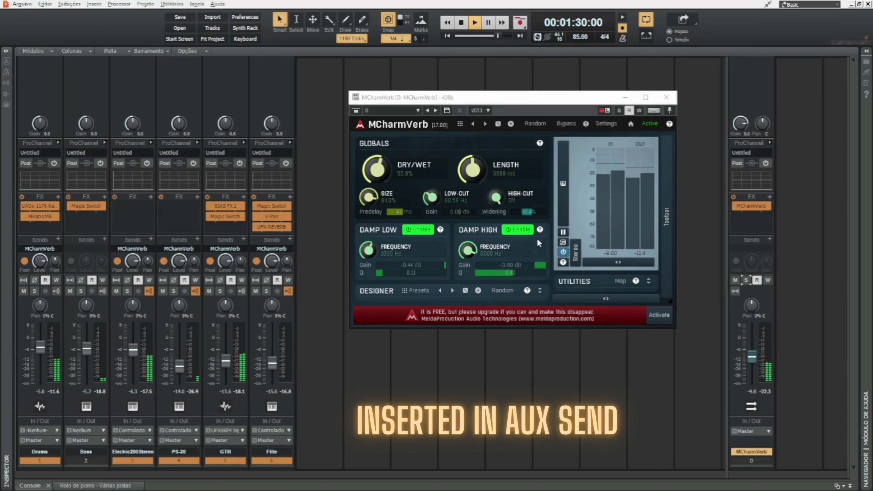
Step: Refine the reverb globals: Length 882 ms, Size about 81%, High-Cut about 10.9 kHz, Gain about +0.9 dB, and less Widening
drag(475, 178, 475, 196)
drag(372, 199, 369, 184)
drag(496, 197, 459, 220)
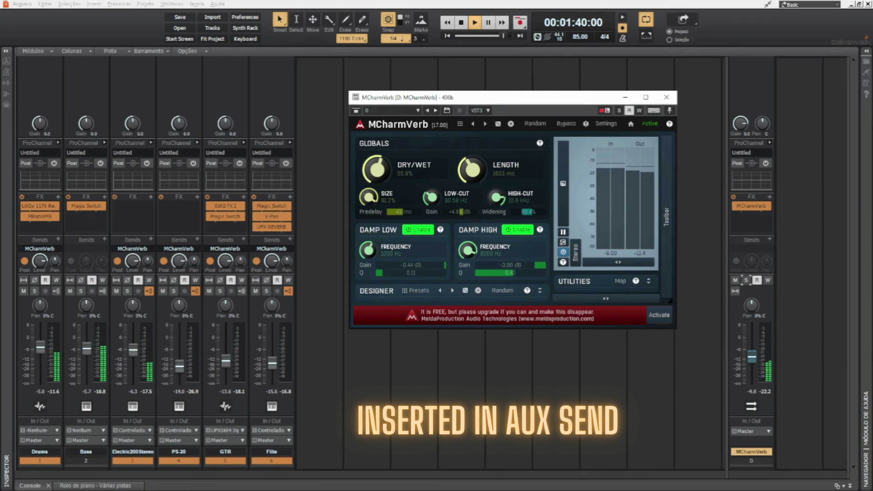
mouse_move(463, 183)
mouse_down()
mouse_move(463, 173)
mouse_move(463, 189)
mouse_up()
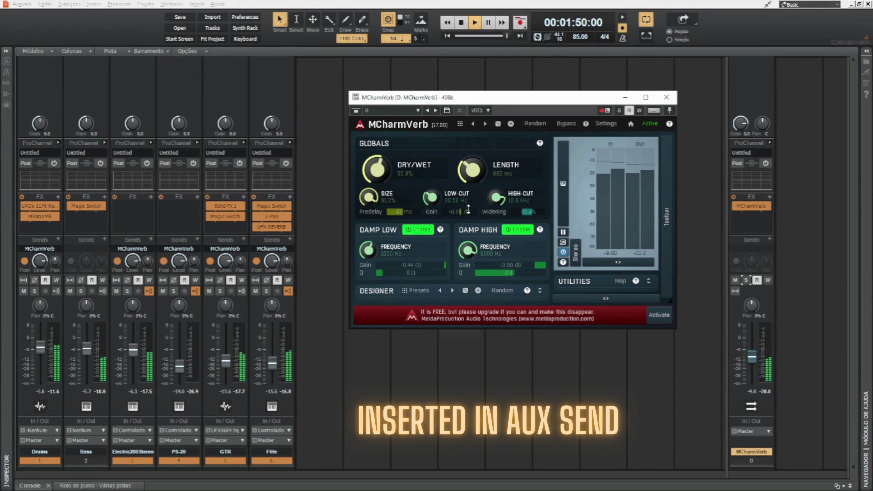
drag(523, 212, 514, 212)
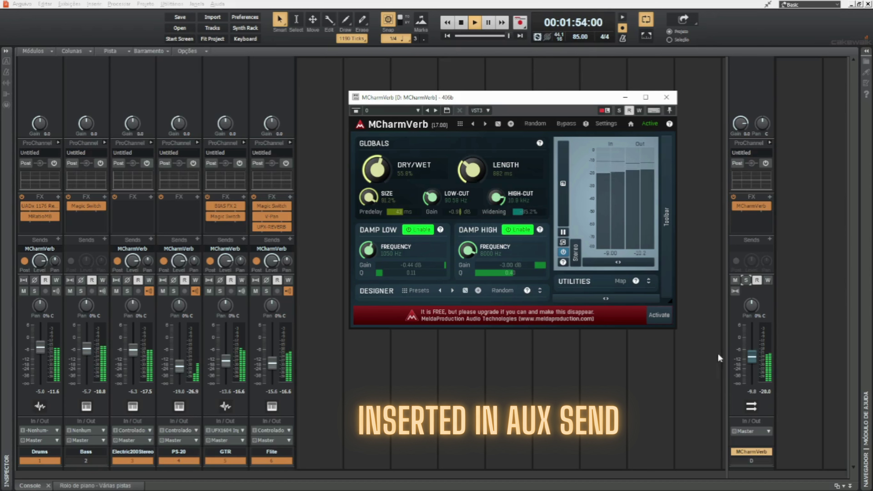
Step: With the MCharmVerb bus soloed, set Damp High to 3214 Hz, -0.04 dB gain and Q 0.10
click(748, 283)
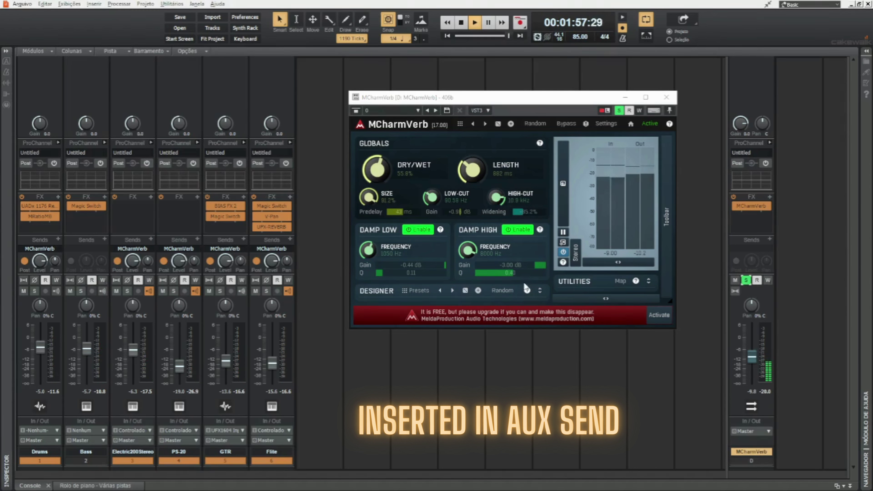
drag(511, 273, 488, 273)
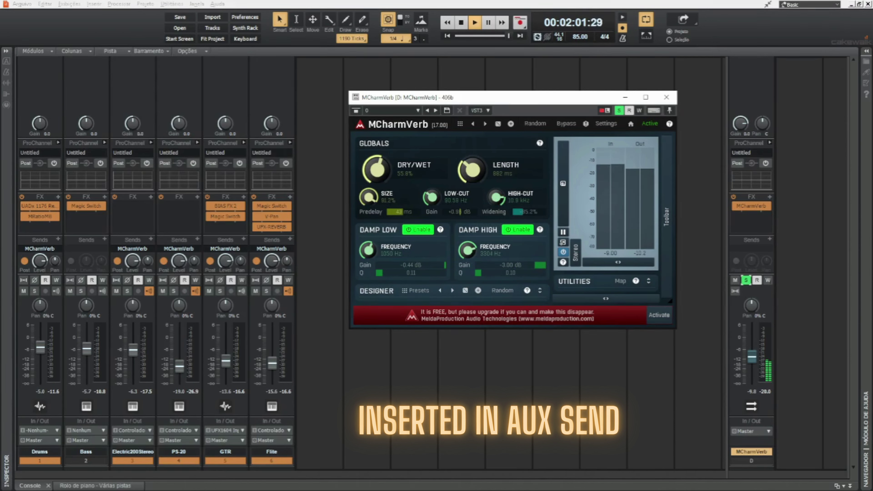
drag(536, 266, 540, 267)
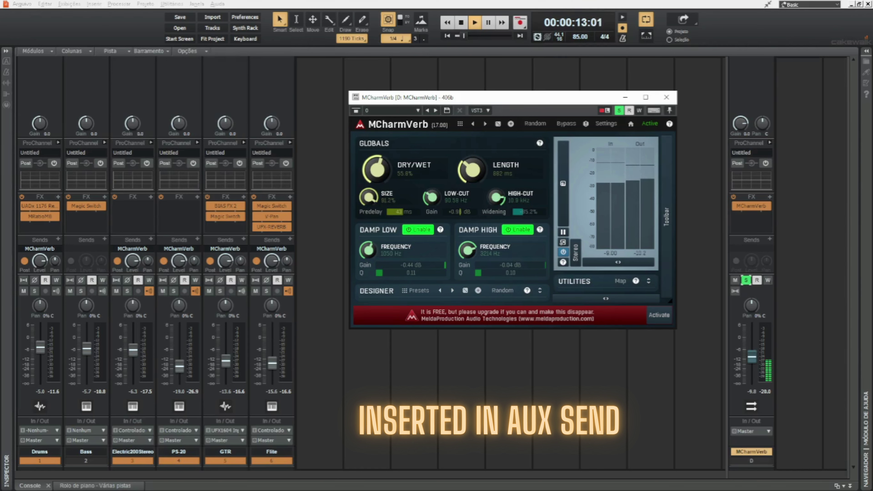
Step: Set the High-Cut to about 14.3 kHz, Low-Cut to 71.29 Hz and Size to 79.6%, and unsolo the reverb bus
drag(504, 206, 504, 203)
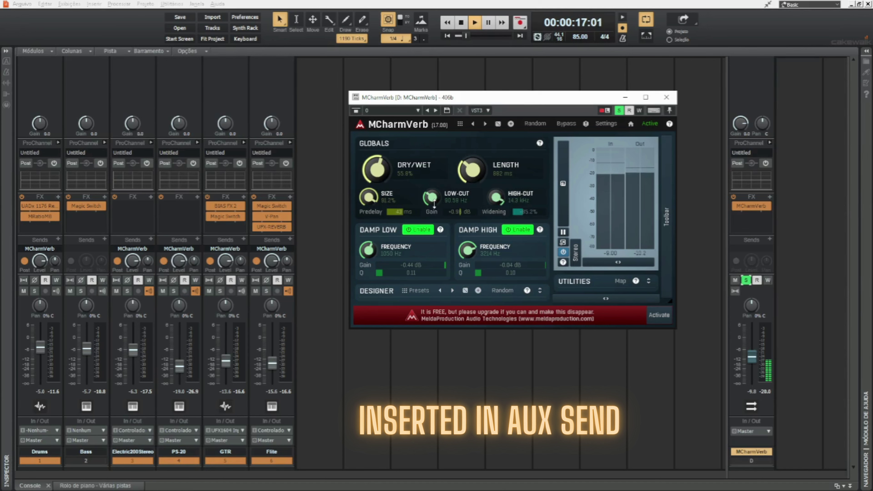
drag(385, 200, 386, 208)
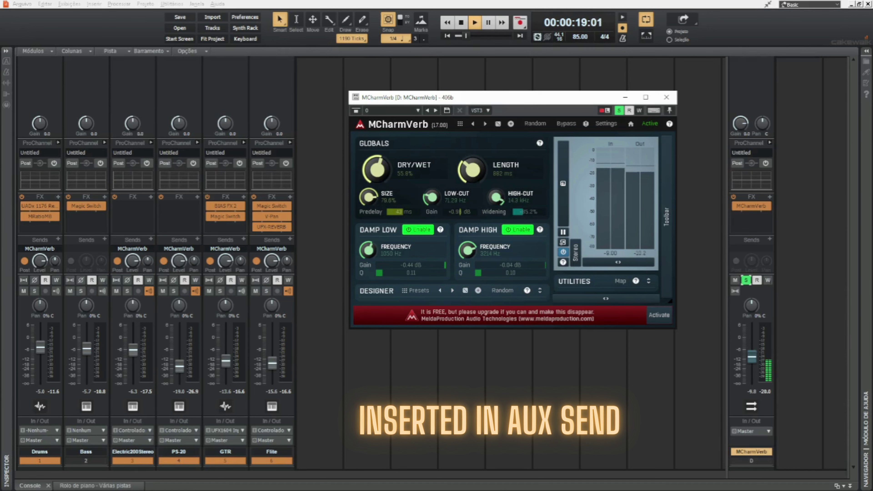
click(747, 280)
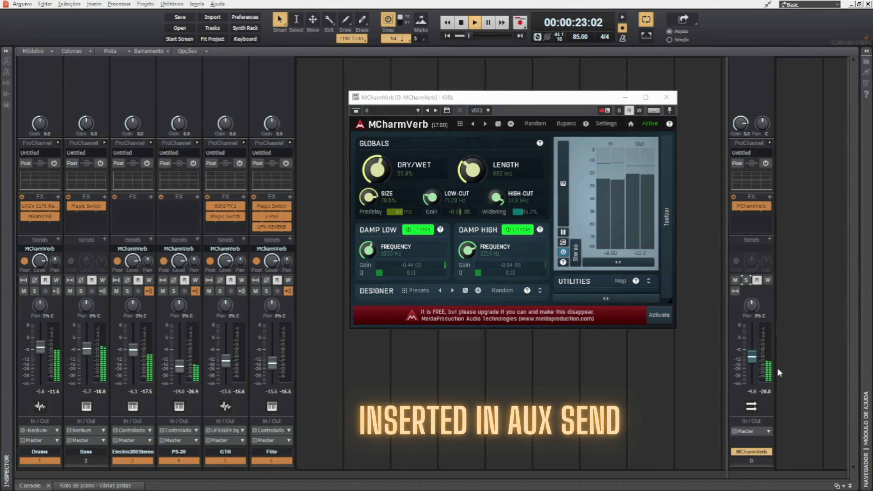
Step: Raise the MCharmVerb bus fader to -8.4 dB and compare the mix with the bus muted and unmuted
drag(752, 357, 753, 354)
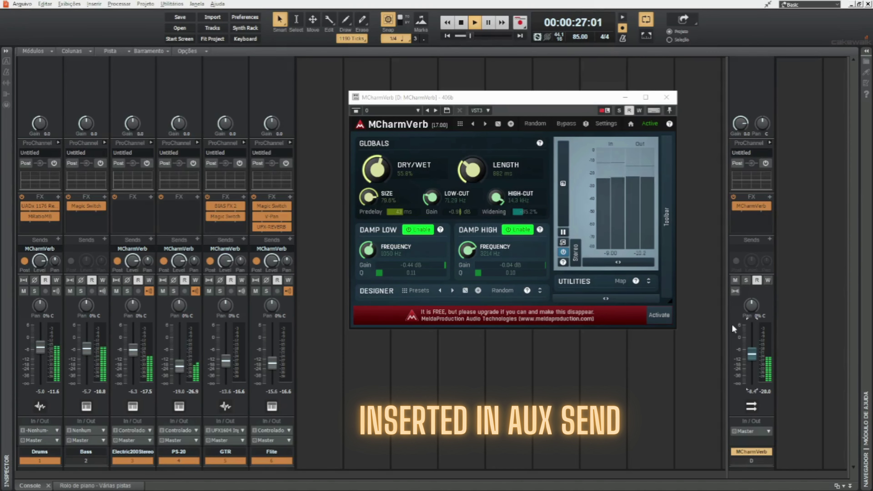
click(736, 280)
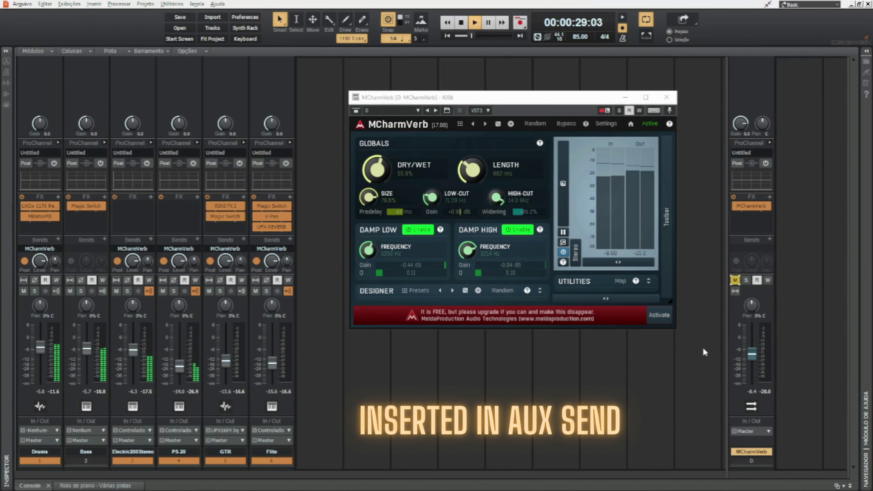
click(735, 280)
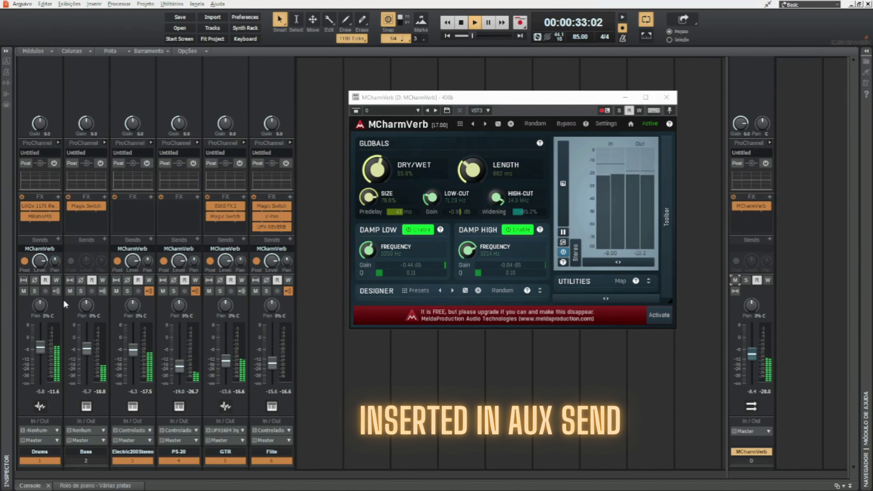
Step: Compare the soloed Drums track with and without the reverb bus, and lower its MCharmVerb send level in the full mix
click(35, 291)
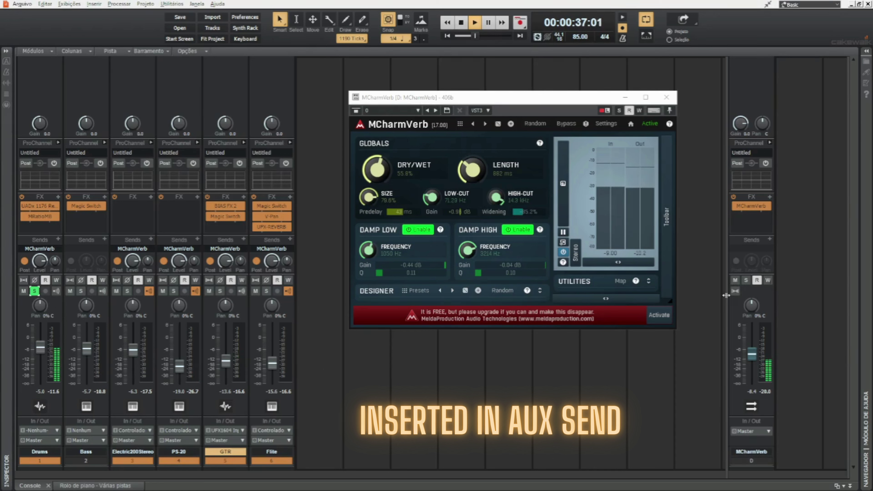
click(735, 280)
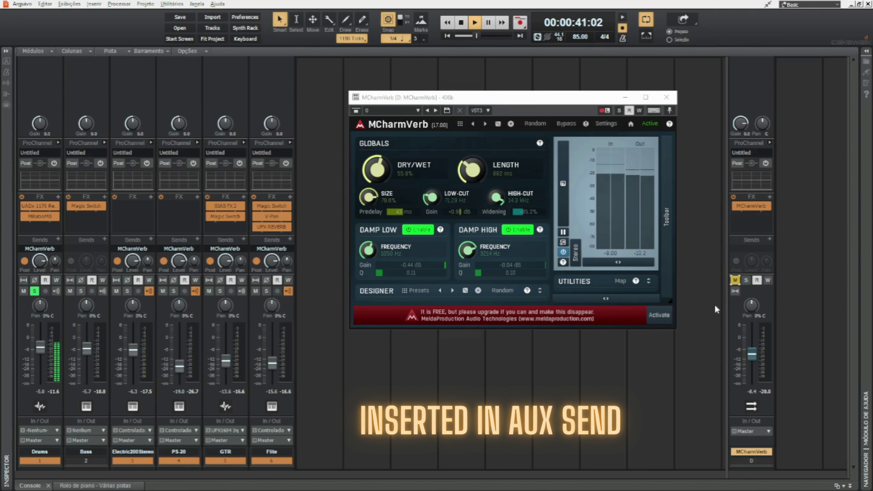
click(735, 280)
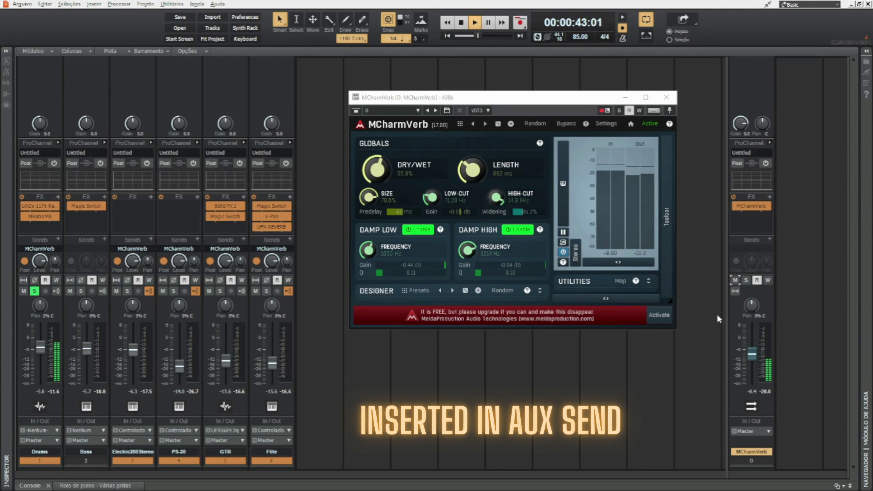
click(35, 291)
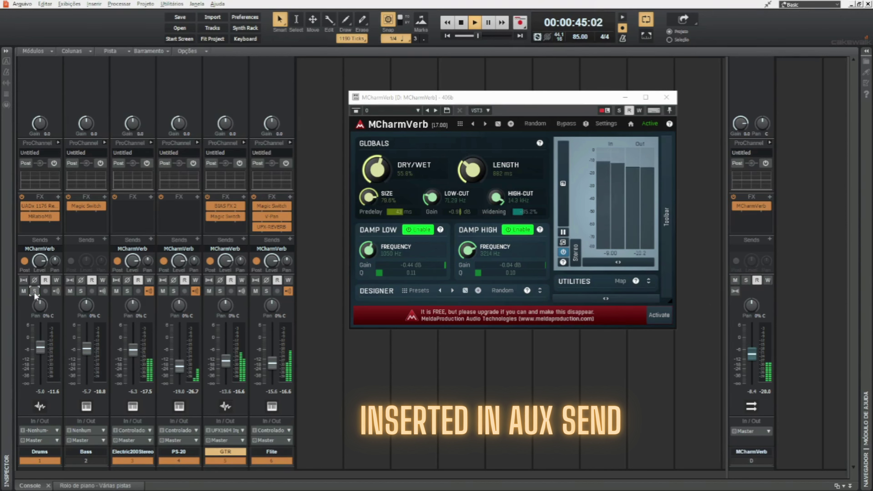
drag(40, 264, 41, 275)
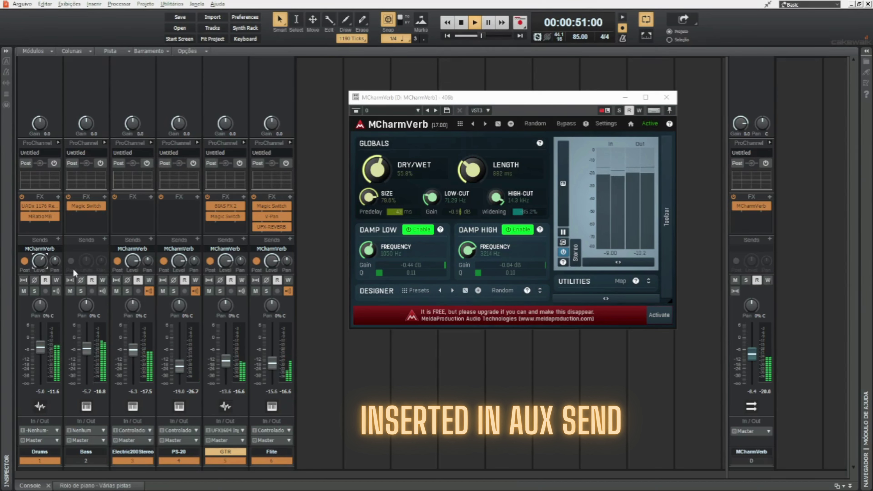
Step: With Electric200Stereo soloed, raise MCharmVerb's Length to about 1.9 s and Dry/Wet to 67.8%, comparing the track with the reverb bus muted and unmuted
click(127, 292)
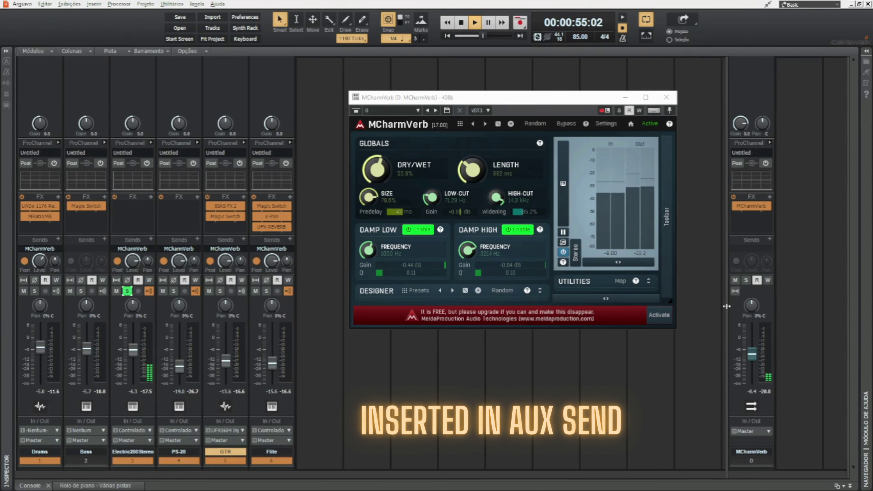
click(735, 281)
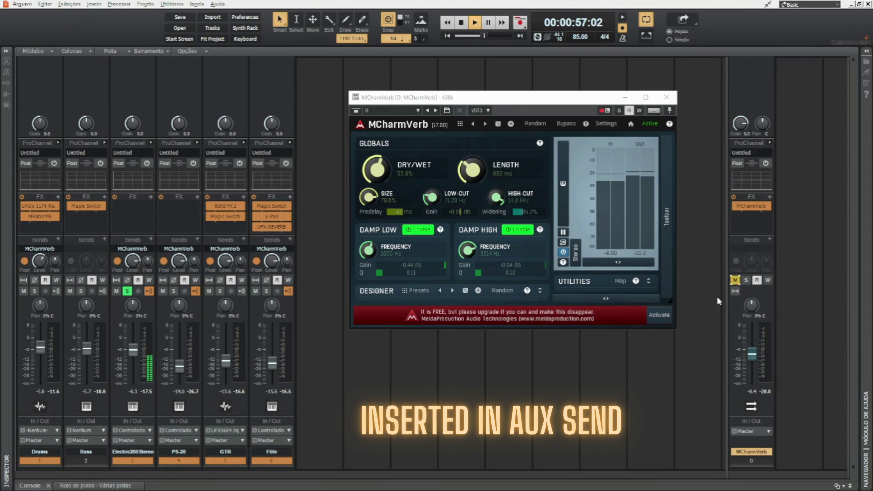
drag(473, 170, 471, 149)
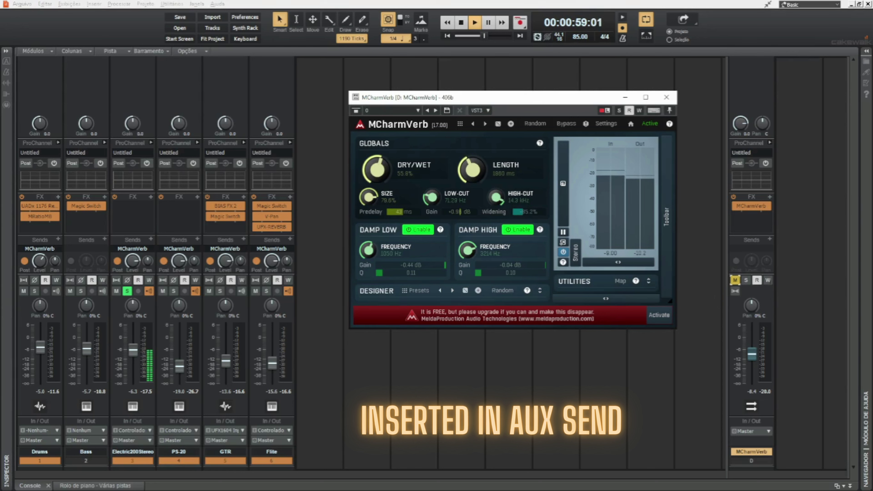
drag(378, 170, 378, 158)
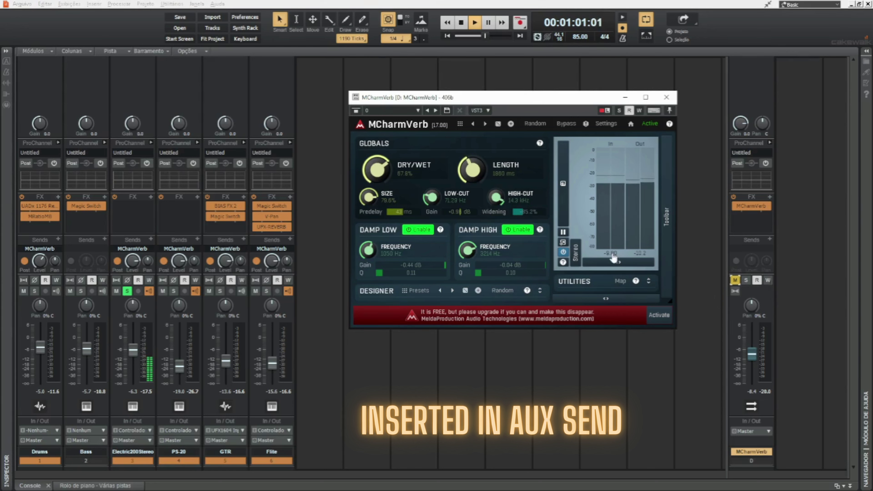
click(732, 283)
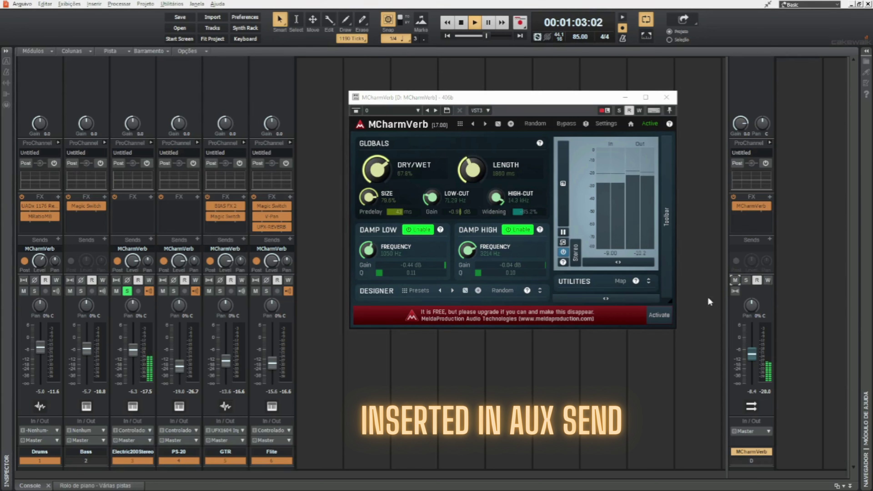
click(128, 291)
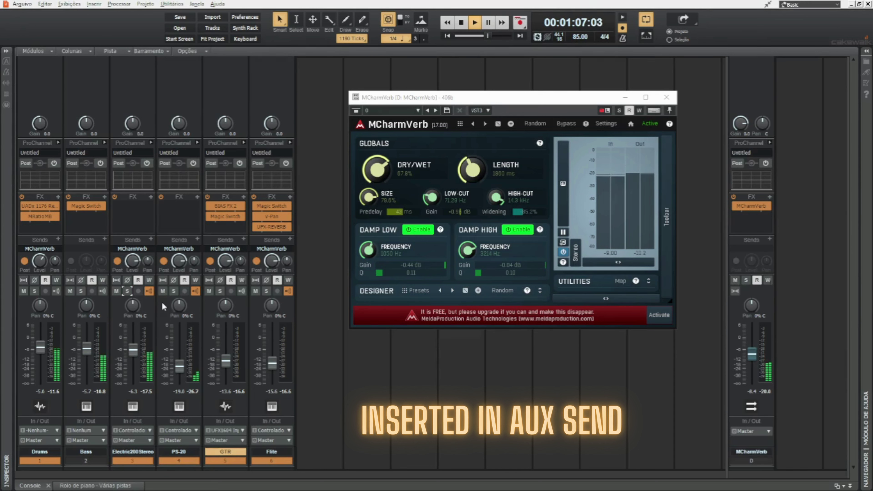
Step: Lower the MCharmVerb send levels of Electric200Stereo and Drums, and adjust the reverb's Widening in the full mix
mouse_move(132, 264)
drag(133, 262, 133, 266)
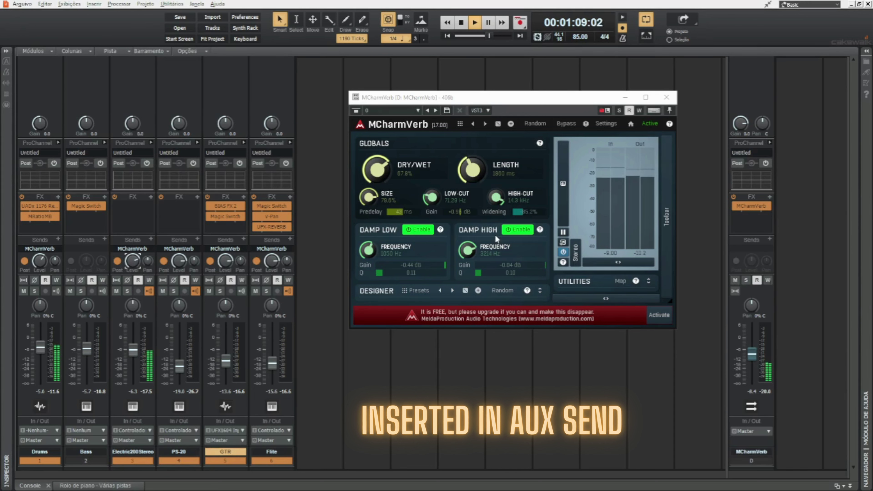
drag(523, 212, 523, 196)
drag(523, 245, 523, 209)
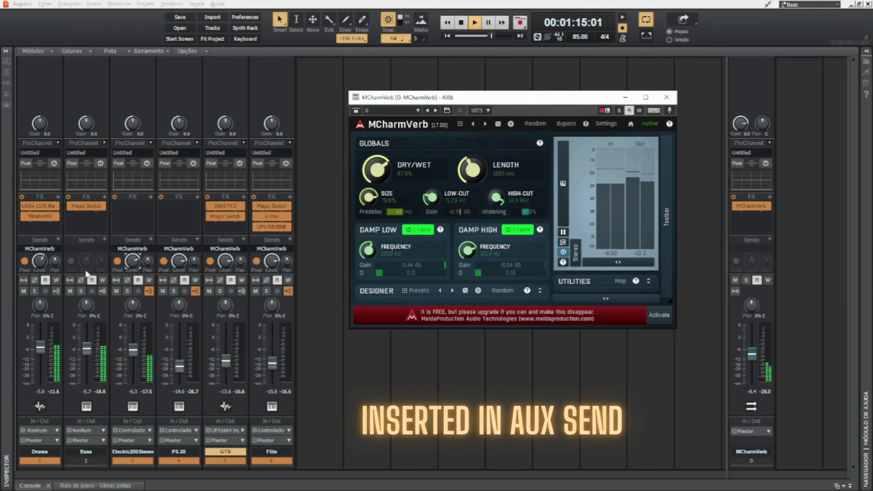
drag(40, 261, 40, 268)
Step: Compare the soloed PS-20 track with the MCharmVerb bus muted and unmuted, and return to the full mix
click(174, 291)
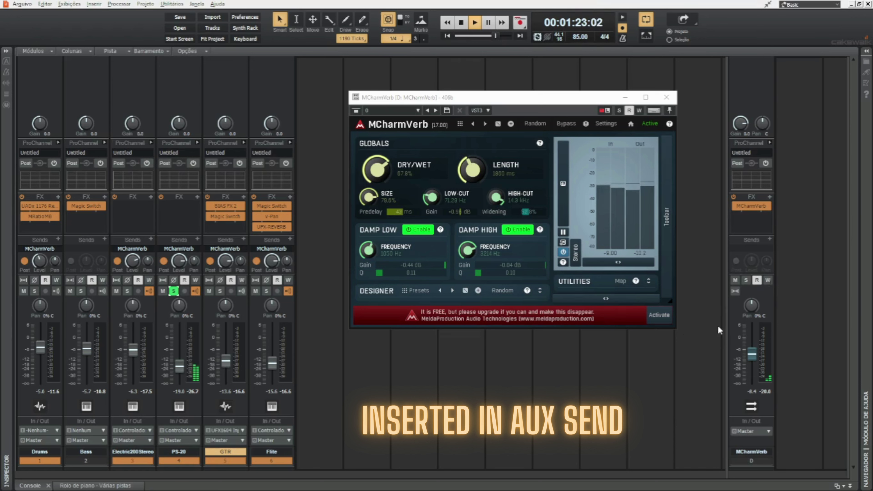
click(735, 280)
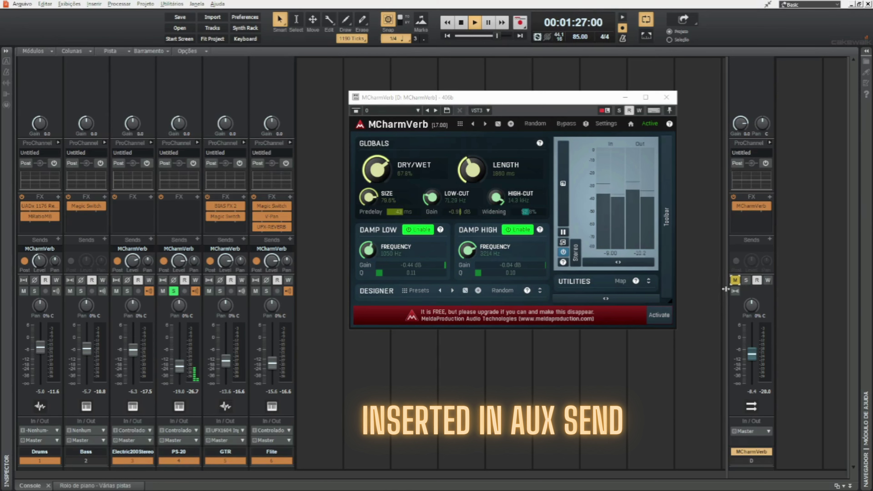
click(735, 280)
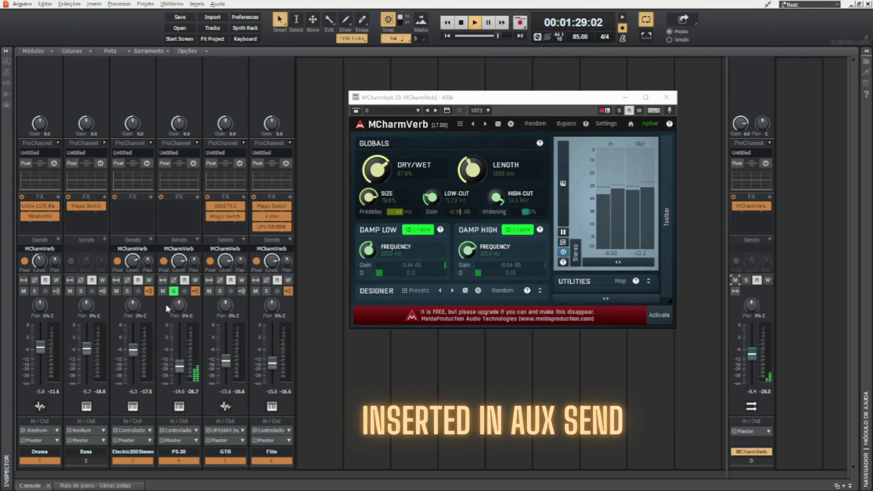
click(174, 291)
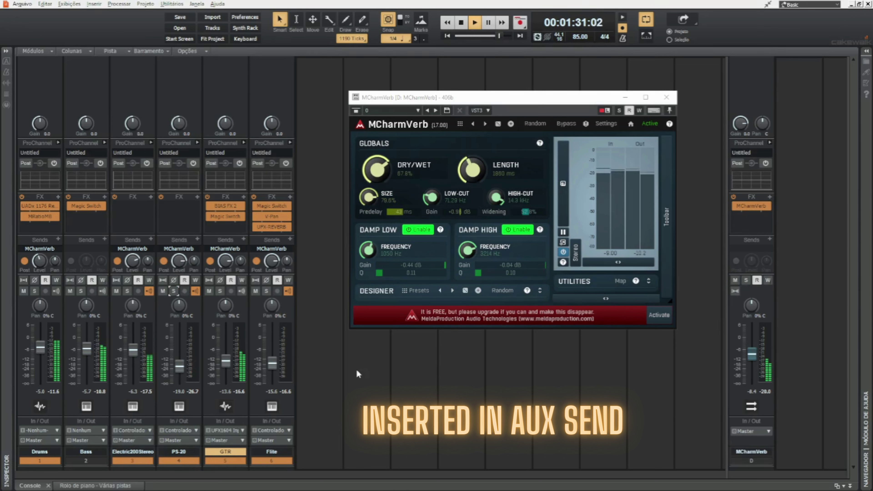
Step: Audition the GTR track in solo, and set the MCharmVerb bus fader to -7.3 dB while checking the reverb bus on its own
click(220, 291)
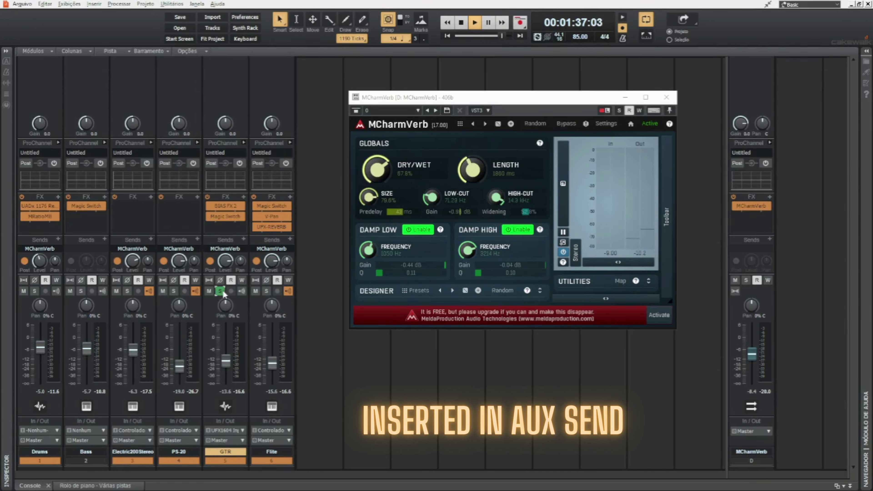
click(220, 291)
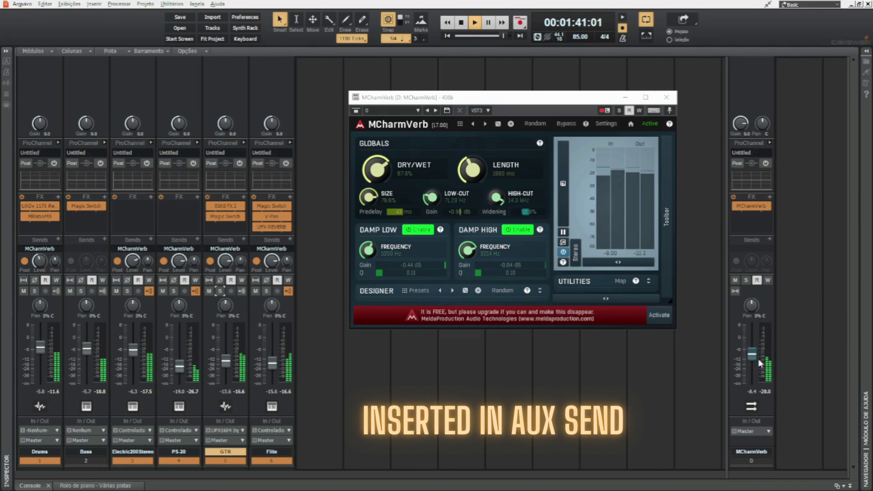
drag(754, 355, 753, 359)
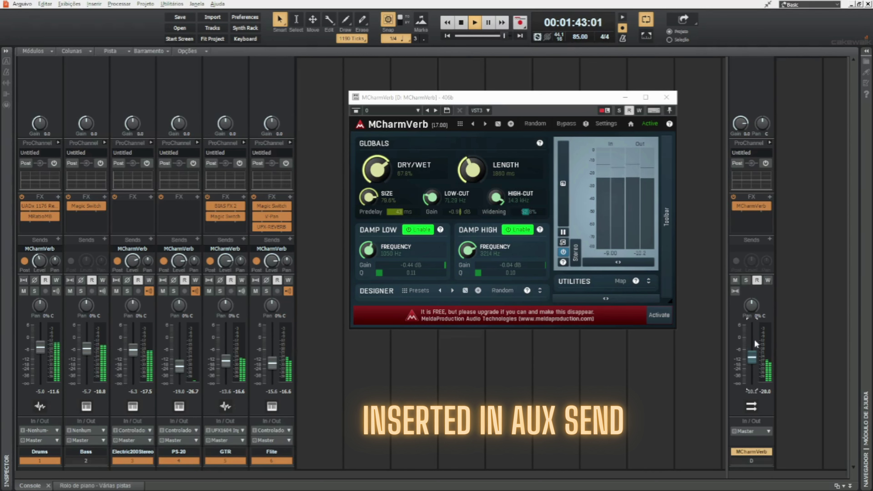
click(746, 281)
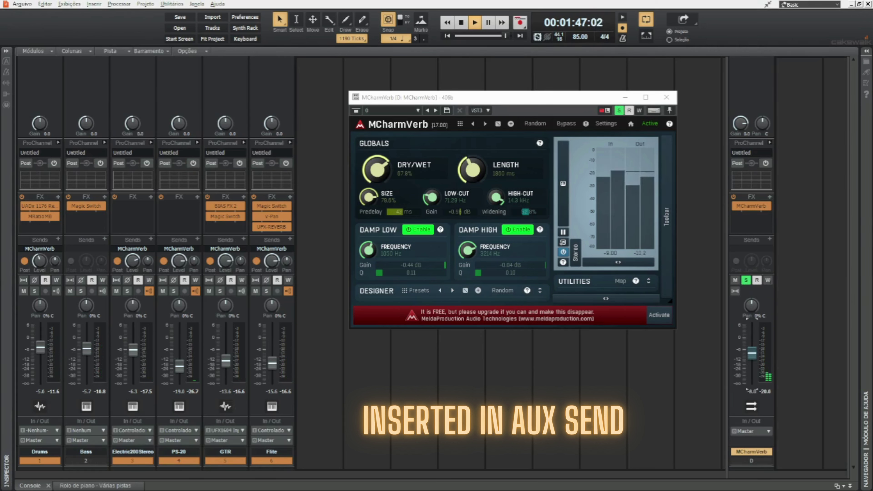
click(747, 281)
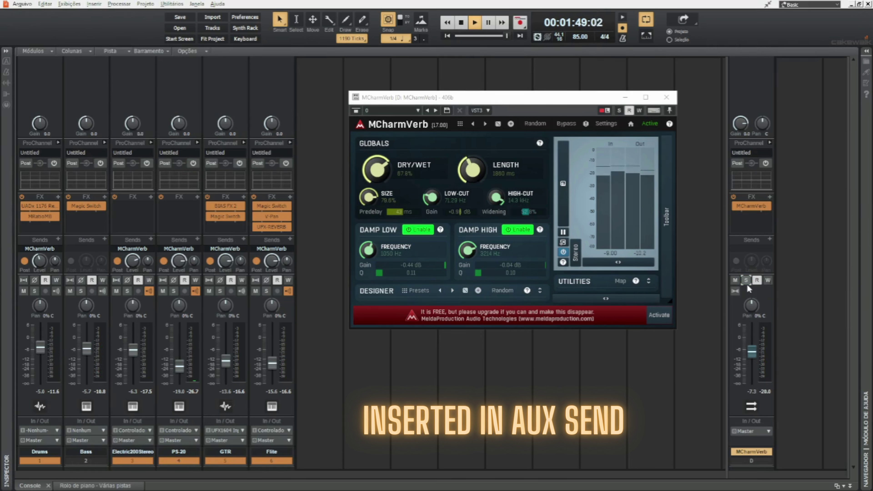
Step: Lower the GTR track's MCharmVerb send level and compare the soloed track with the reverb bus muted and unmuted
drag(227, 259, 227, 261)
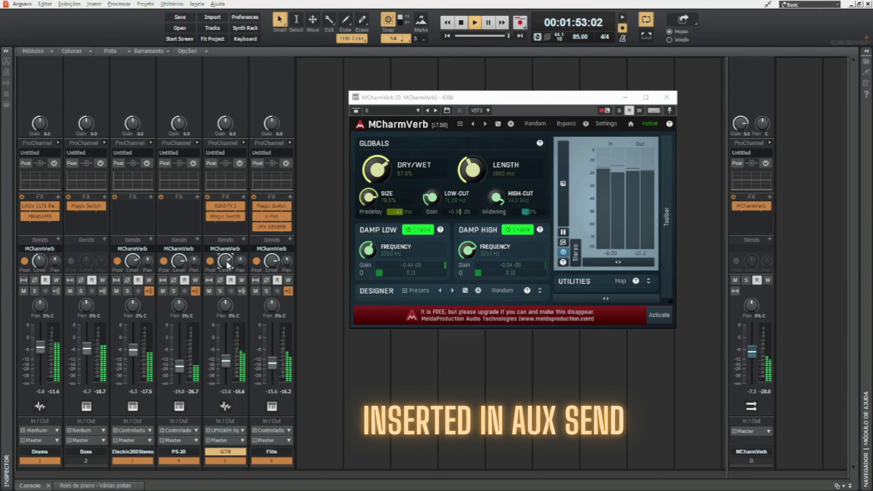
click(220, 291)
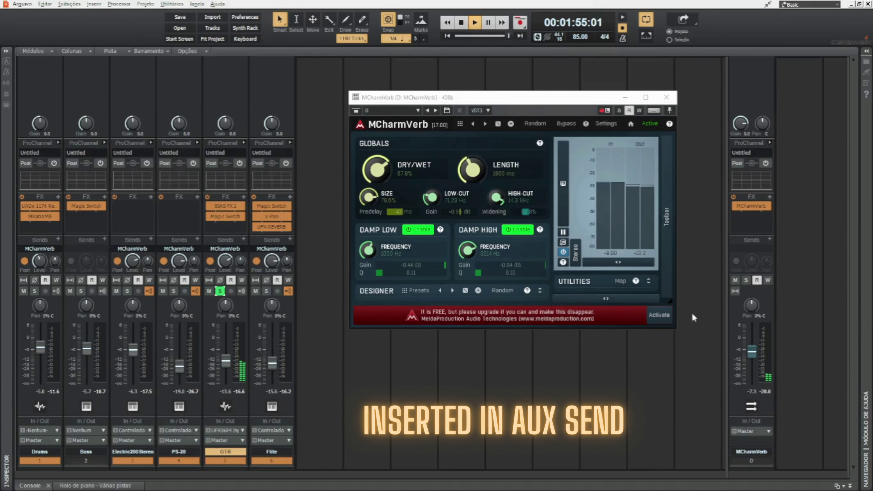
click(735, 281)
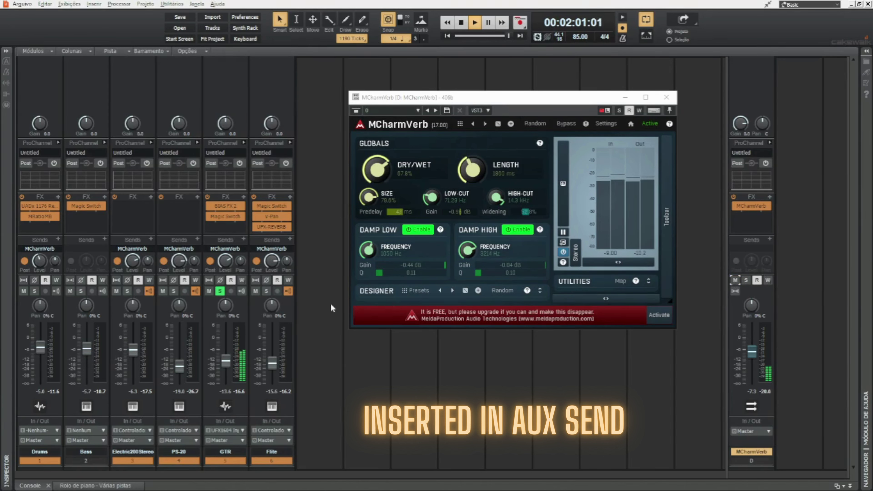
click(220, 291)
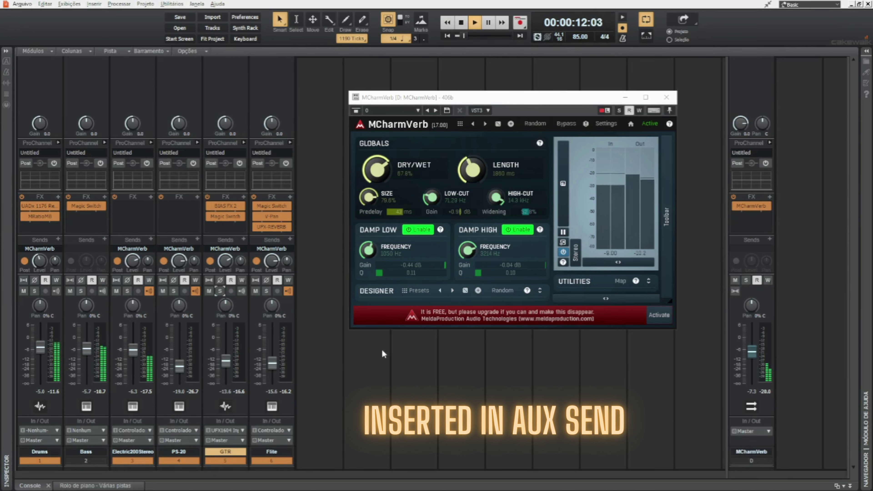
Step: Raise the MCharmVerb bus fader to -5.1 dB, set Length to 777 ms and Size to 100.0%, and readjust Predelay, Widening and Low-Cut
click(377, 169)
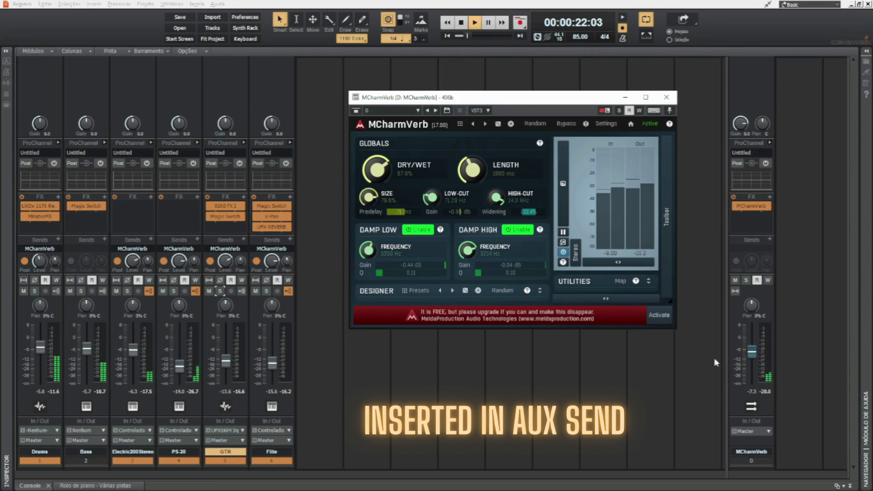
drag(752, 352, 753, 346)
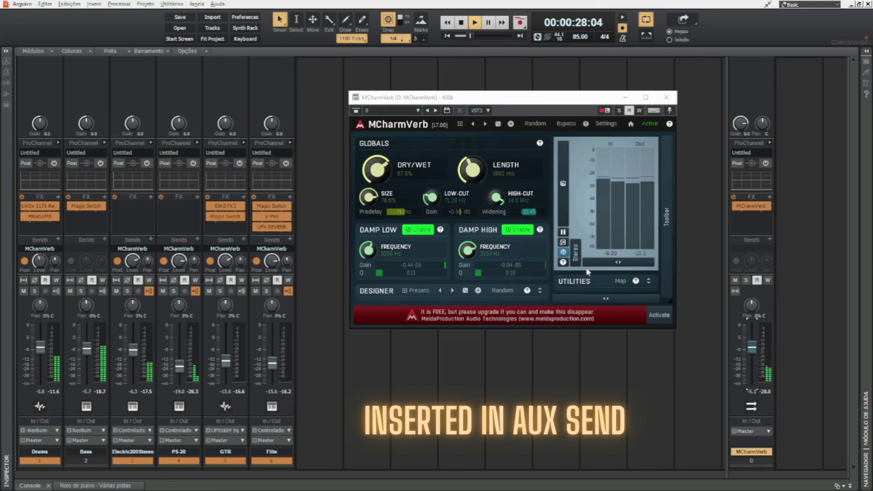
drag(470, 170, 470, 182)
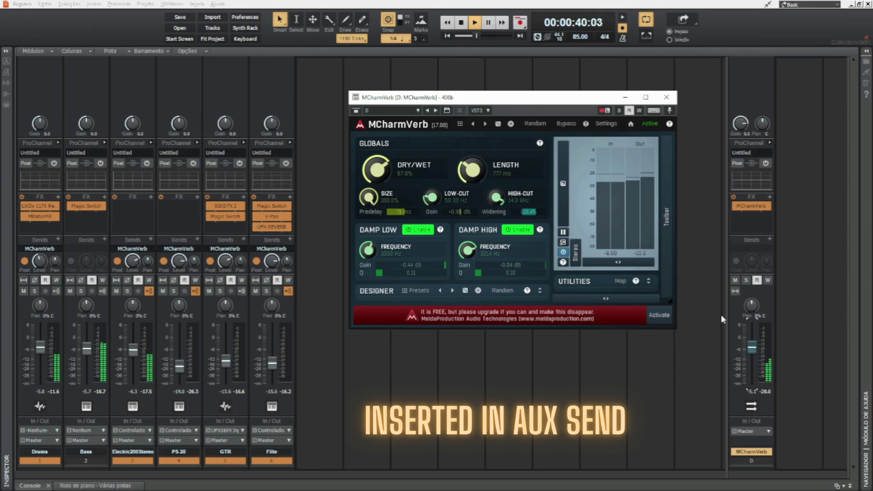
Step: Check the MCharmVerb bus in solo and against the muted mix, and lower its fader to -9.9 dB
click(746, 280)
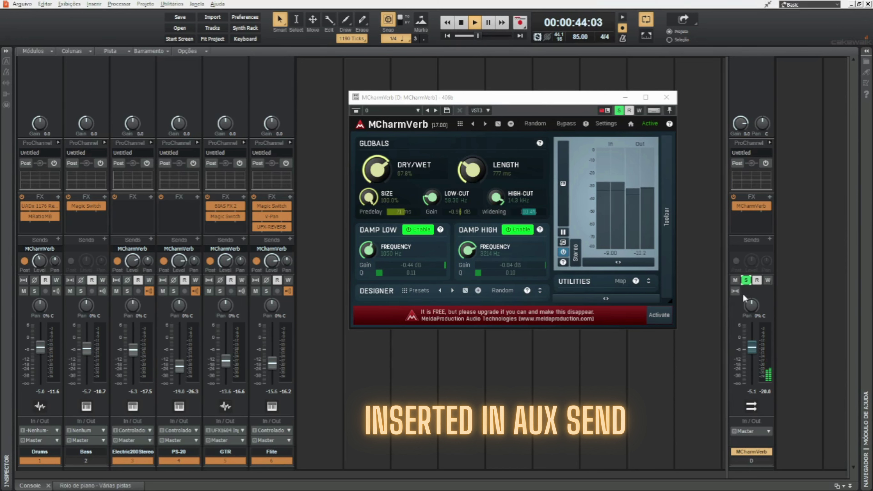
click(746, 280)
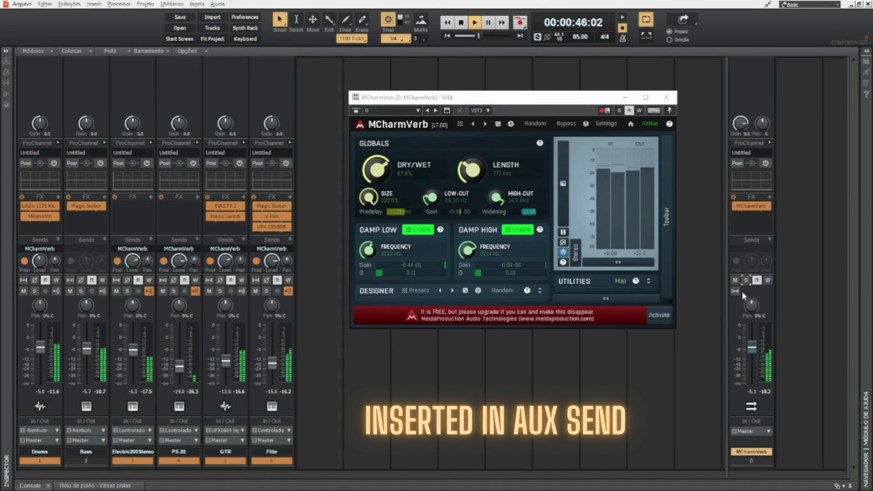
click(735, 280)
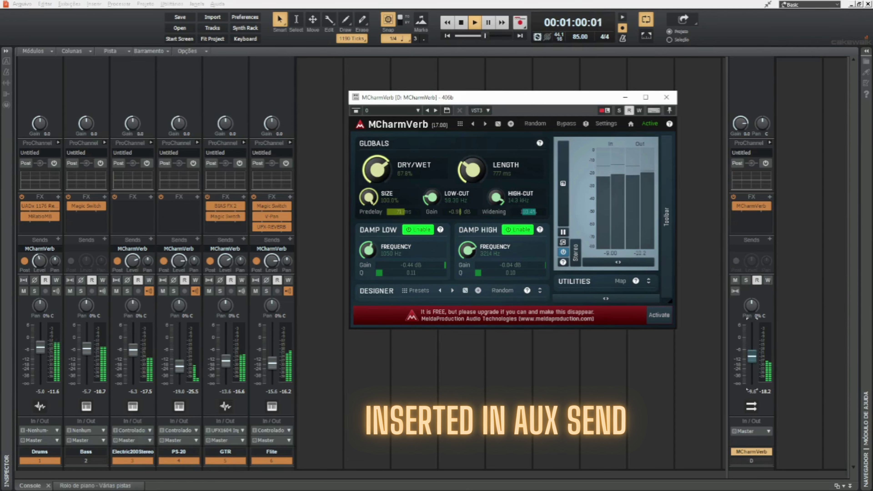
Step: With the reverb bus soloed, set Dry/Wet to 74.4% and Length to 1488 ms, and raise the bus fader to -6.1 dB in the mix
drag(378, 170, 377, 165)
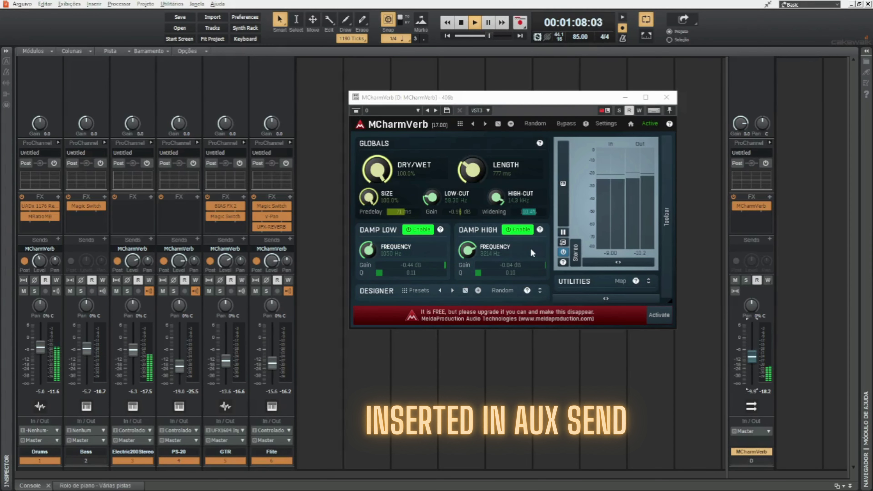
click(746, 280)
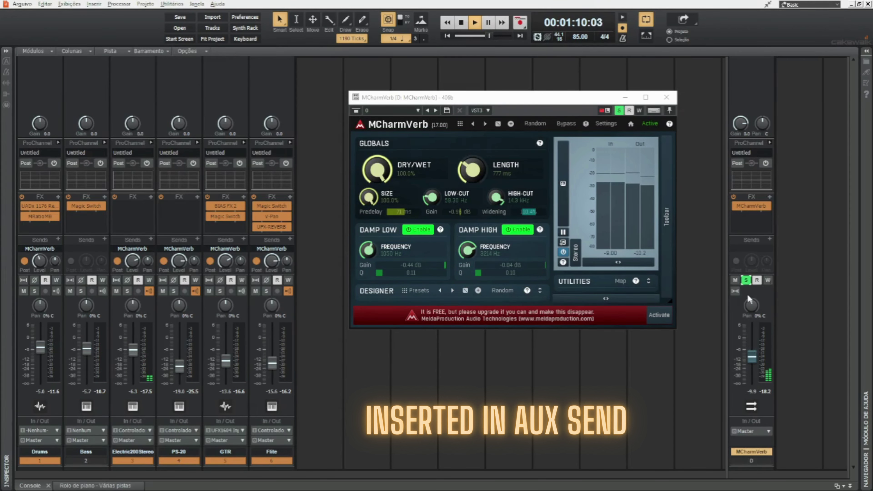
mouse_move(380, 171)
mouse_down()
mouse_move(380, 190)
mouse_move(377, 181)
mouse_up()
drag(464, 174, 464, 162)
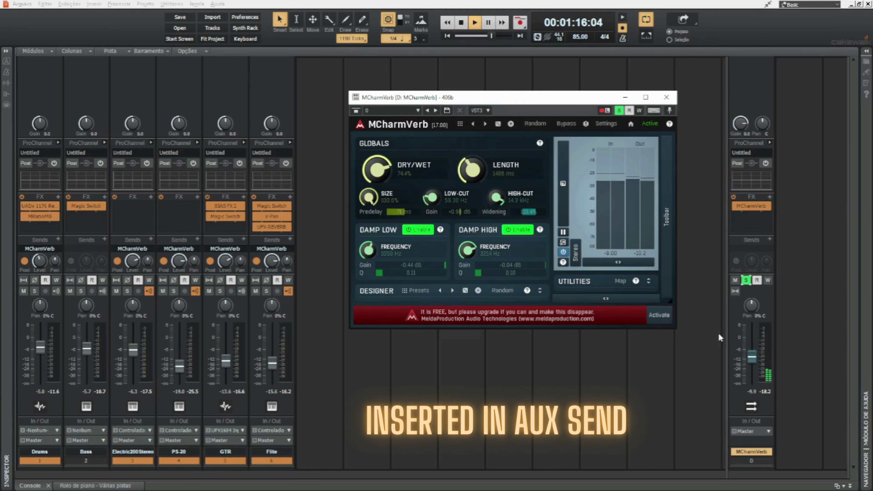
drag(753, 358, 752, 348)
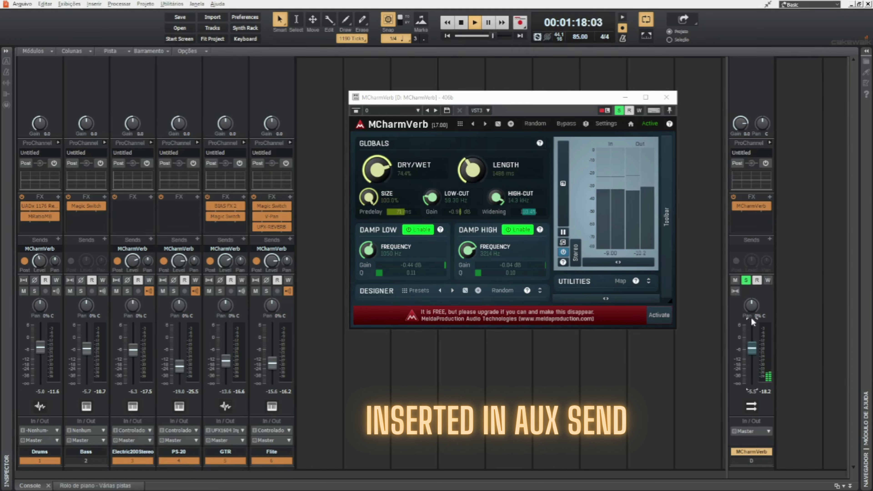
click(746, 280)
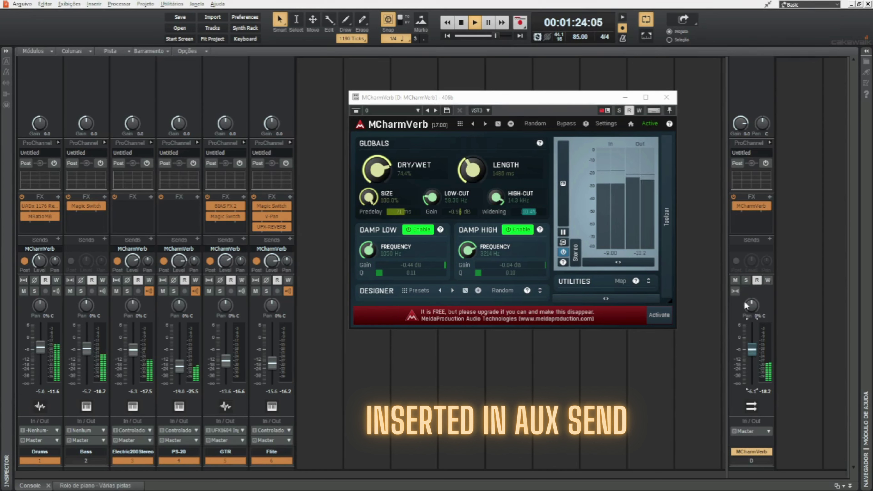
Step: Solo the MCharmVerb bus, load random settings for the whole reverb, and raise the bus fader to about -3.8 dB
click(746, 280)
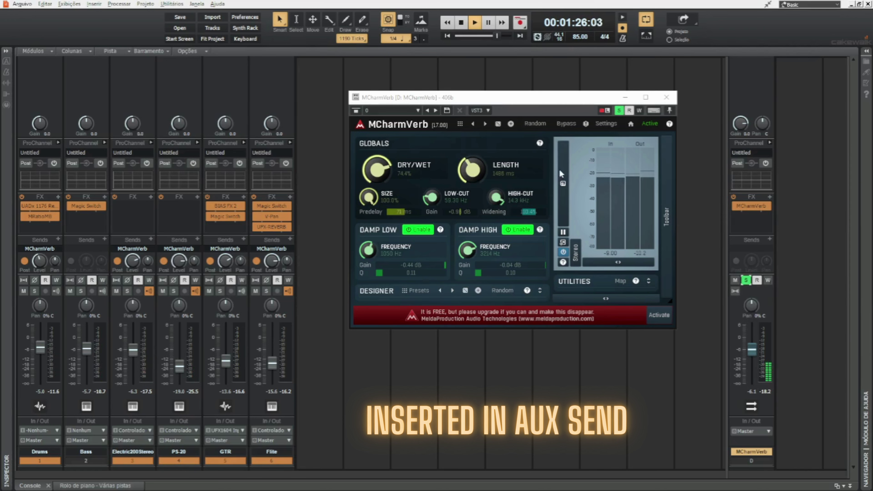
click(532, 126)
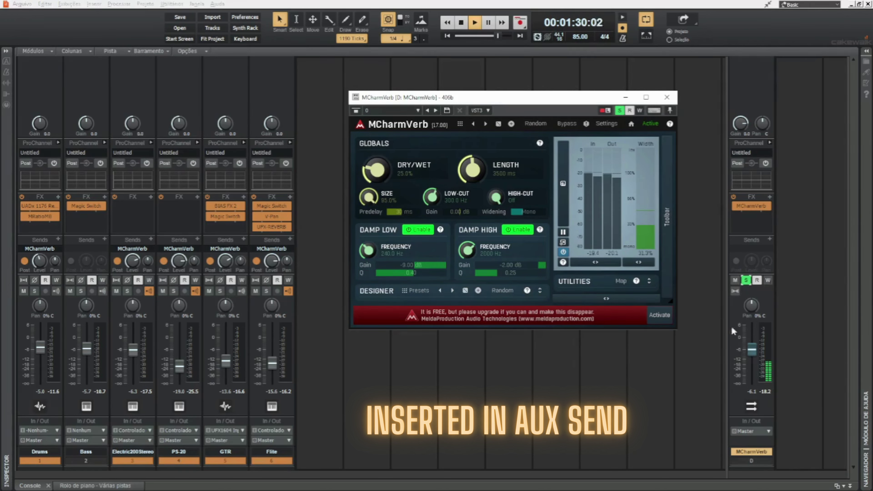
drag(752, 349, 751, 345)
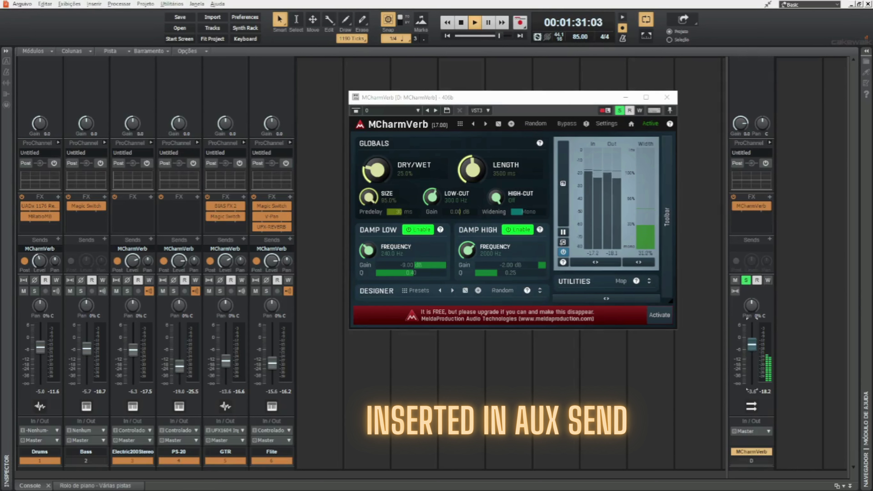
Step: Return the MCharmVerb bus to the full mix, raise its fader to about -1 dB, and compare against the muted reverb
click(746, 280)
drag(752, 344, 752, 338)
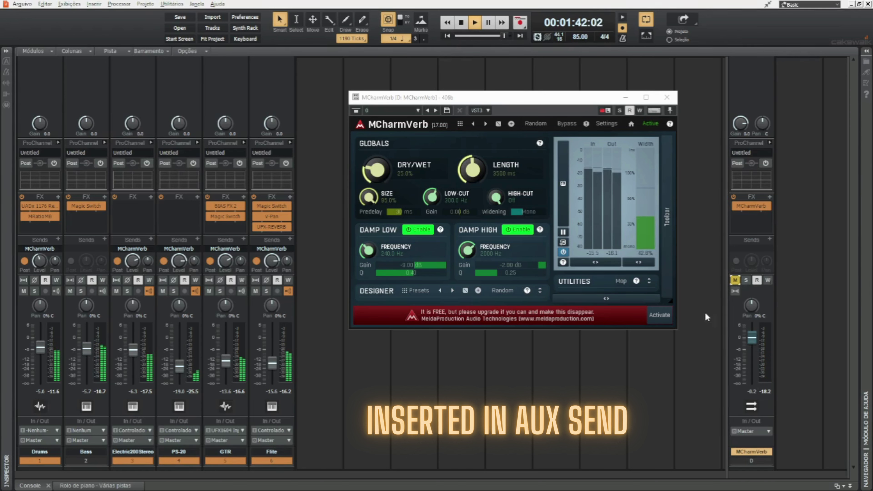
click(735, 280)
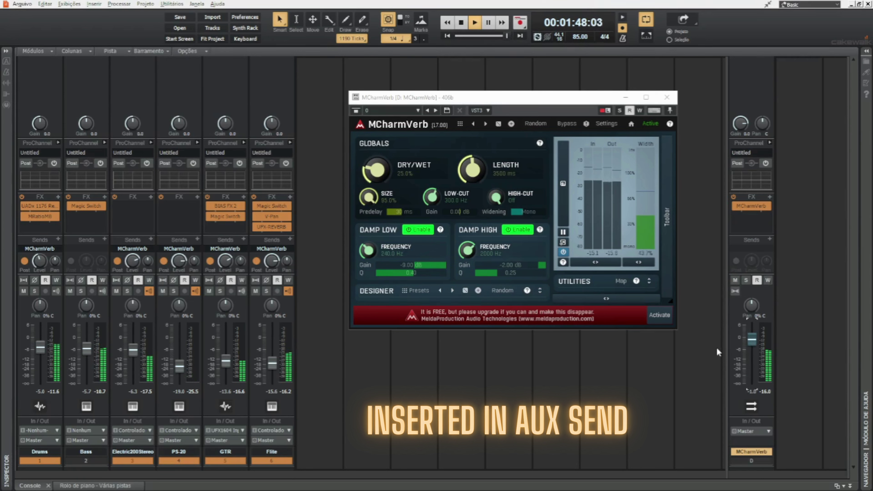
Step: Solo the MCharmVerb bus, randomize the whole reverb twice, and set Dry/Wet to 62.2%
click(746, 280)
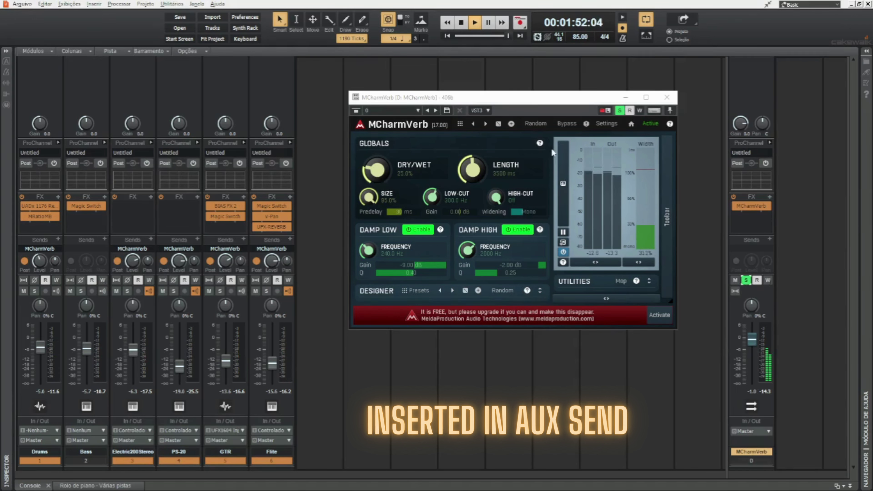
click(535, 124)
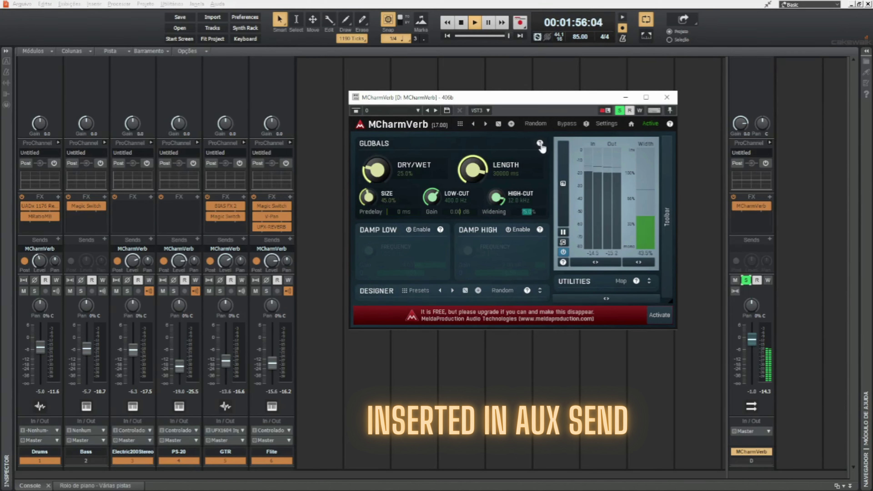
click(535, 124)
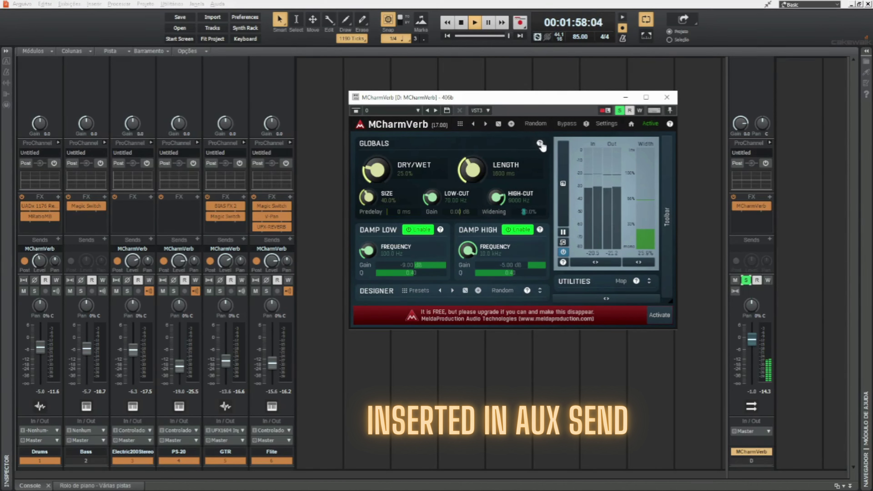
drag(377, 170, 377, 137)
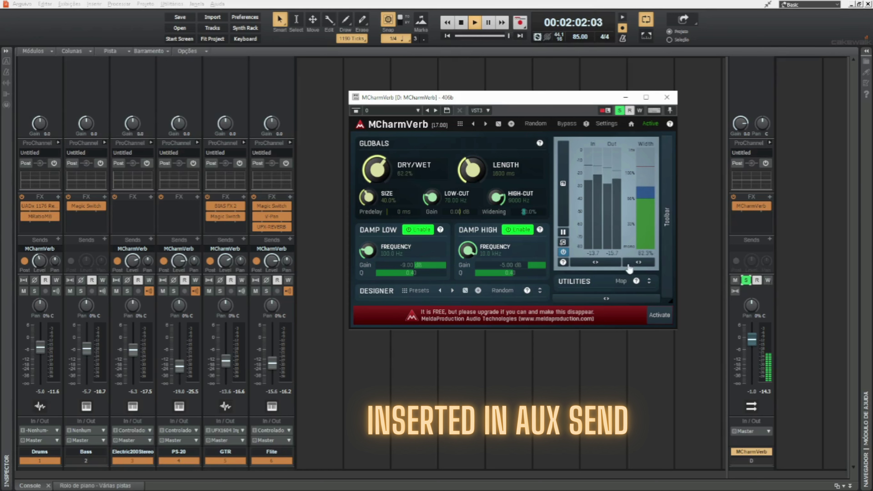
Step: Unsolo the MCharmVerb bus, lower its fader to -3.6 dB, and compare the mix with and without the reverb
click(746, 280)
drag(758, 338, 758, 344)
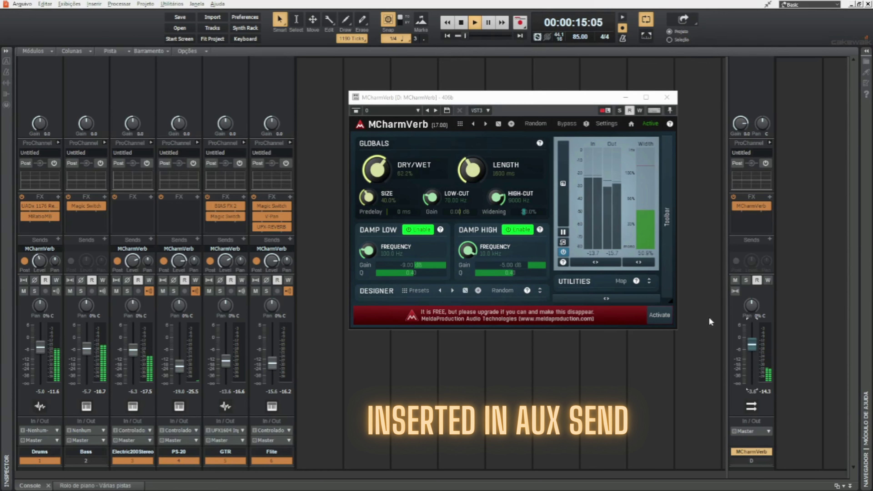
click(735, 281)
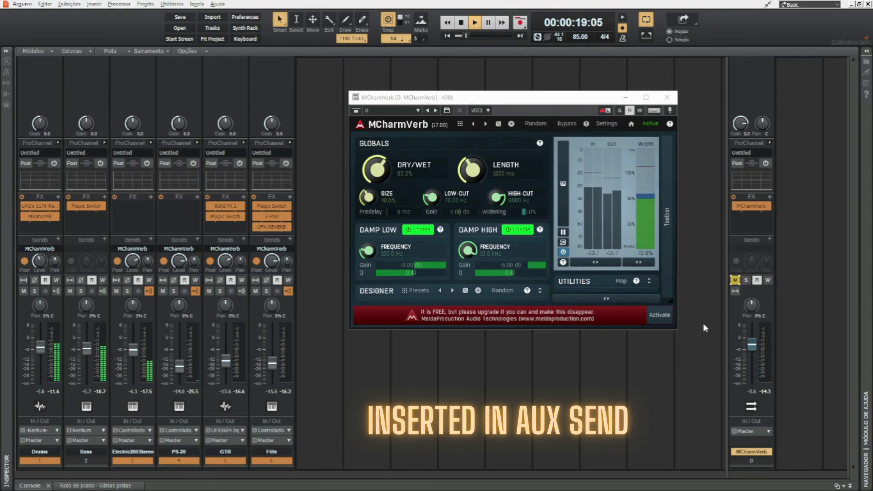
click(735, 280)
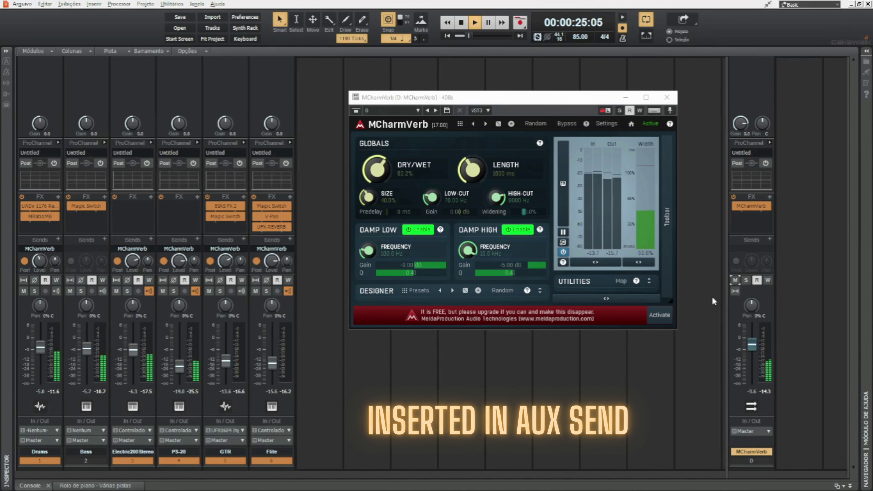
Step: Solo the reverb bus, load another set of random settings, raise Dry/Wet to about 91%, and set the bus fader to -1.2 dB
click(746, 282)
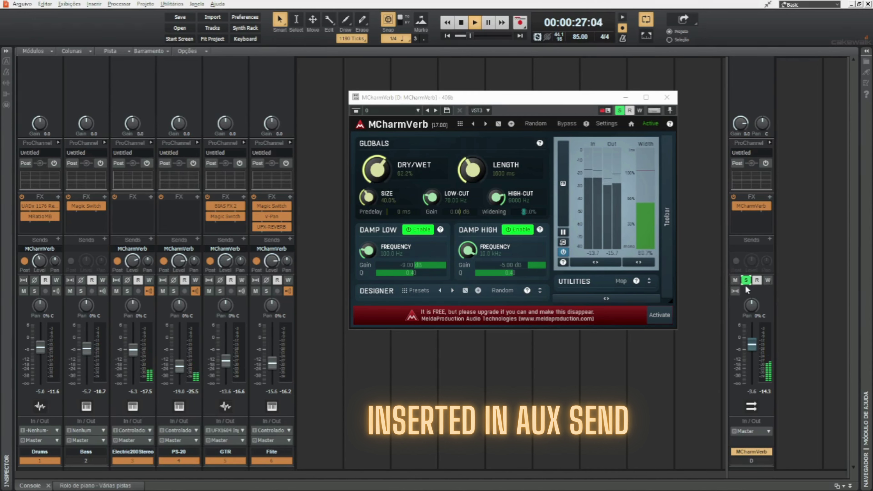
click(535, 125)
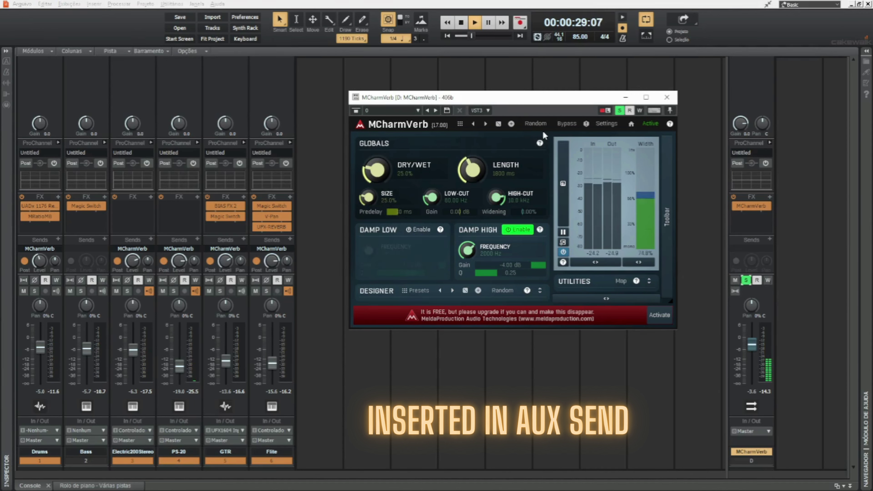
drag(378, 170, 377, 131)
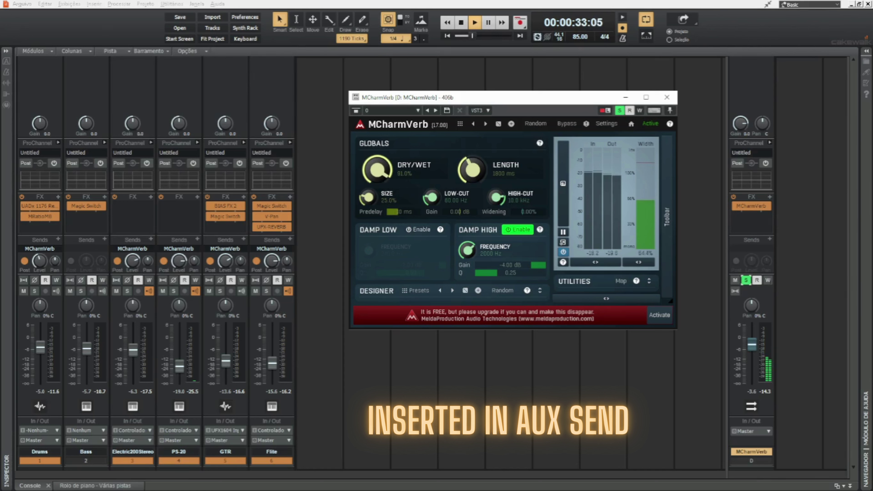
drag(752, 345, 752, 341)
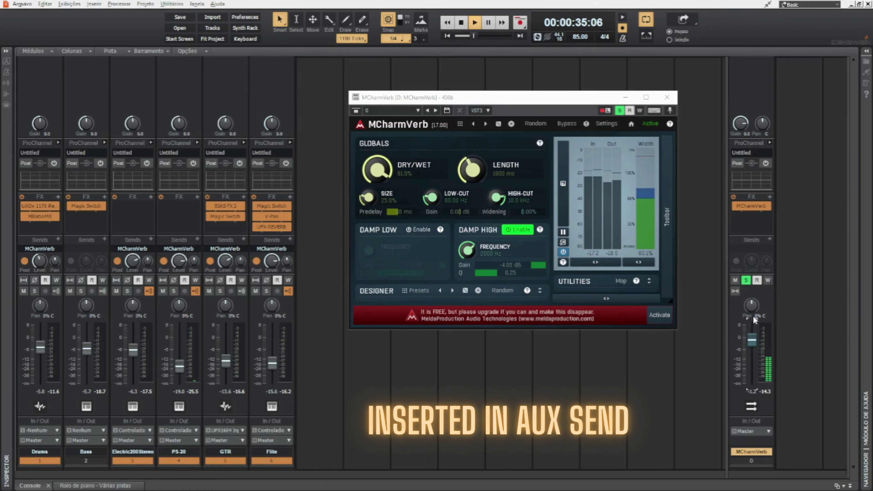
Step: Unsolo the reverb bus and check the full mix with the reverb muted and unmuted
click(746, 280)
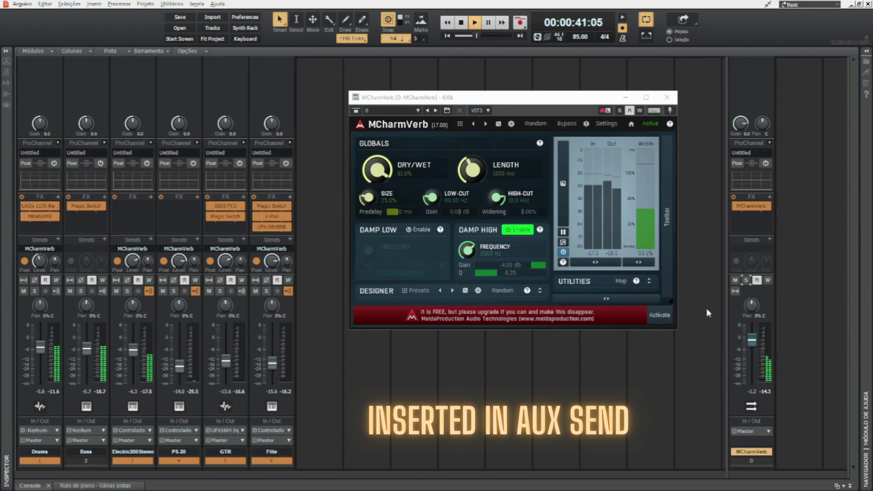
click(735, 280)
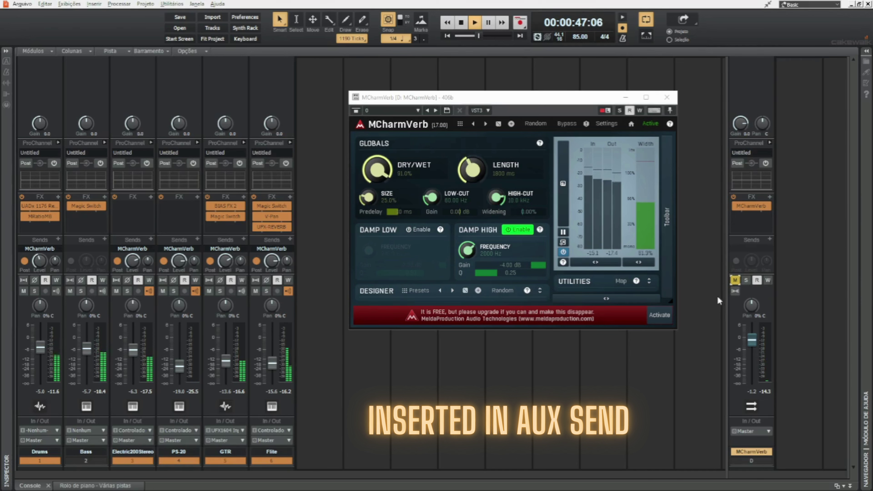
click(735, 280)
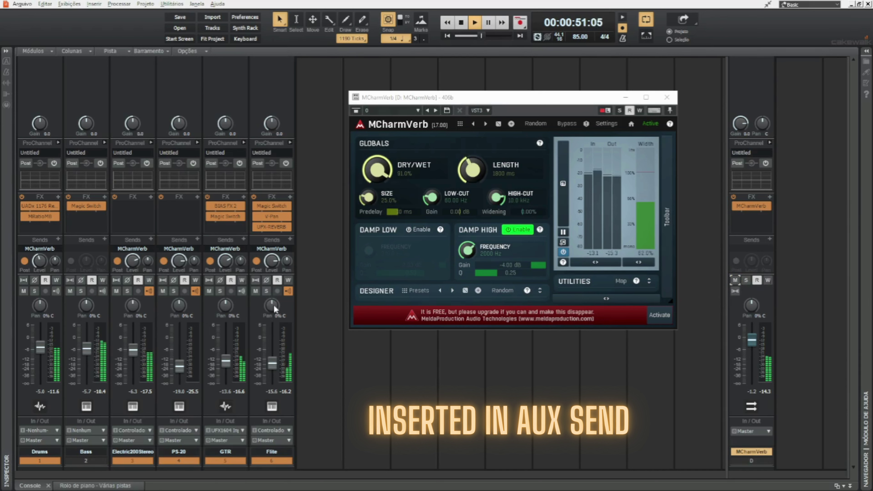
Step: Solo the Flite track and compare it with the MCharmVerb bus muted and active, then restore the full mix
click(267, 291)
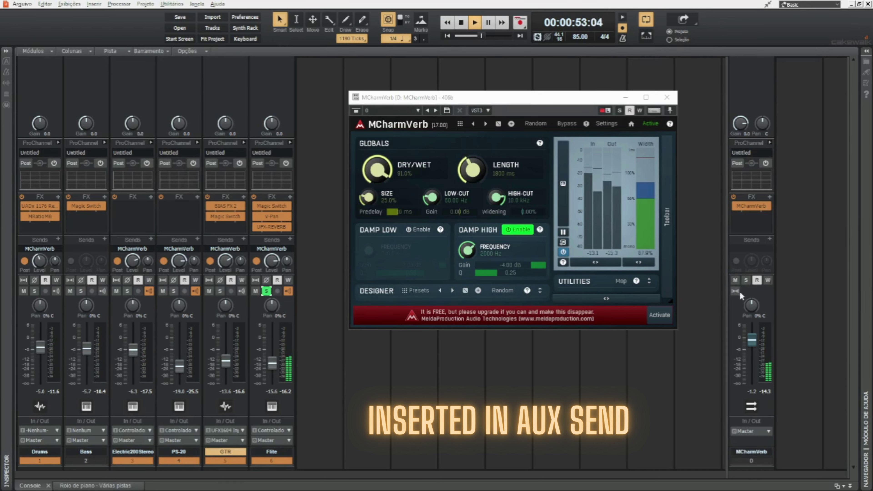
click(735, 280)
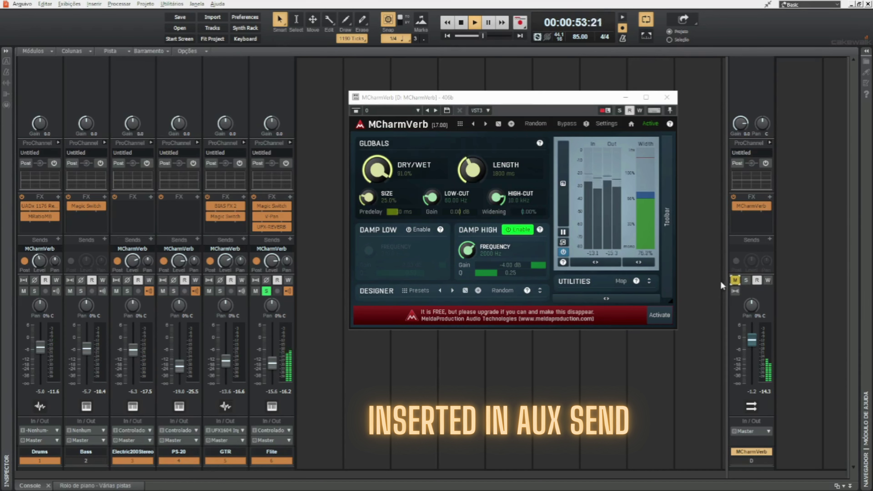
click(733, 280)
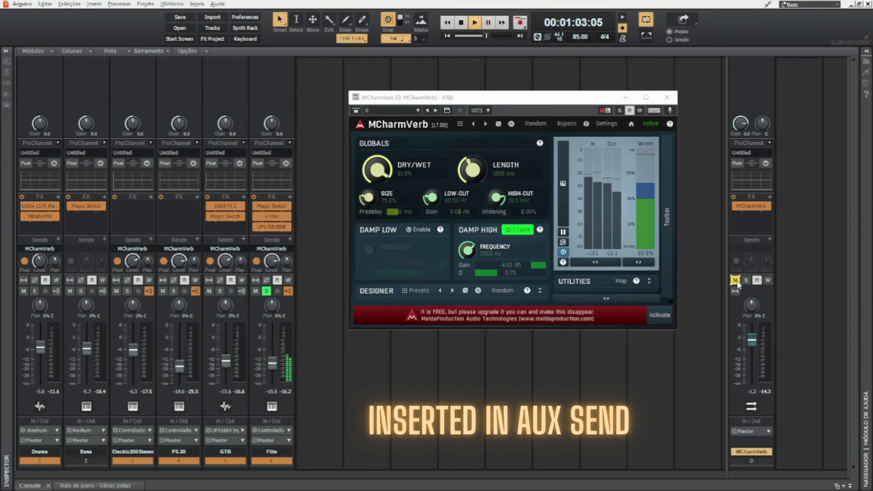
click(267, 291)
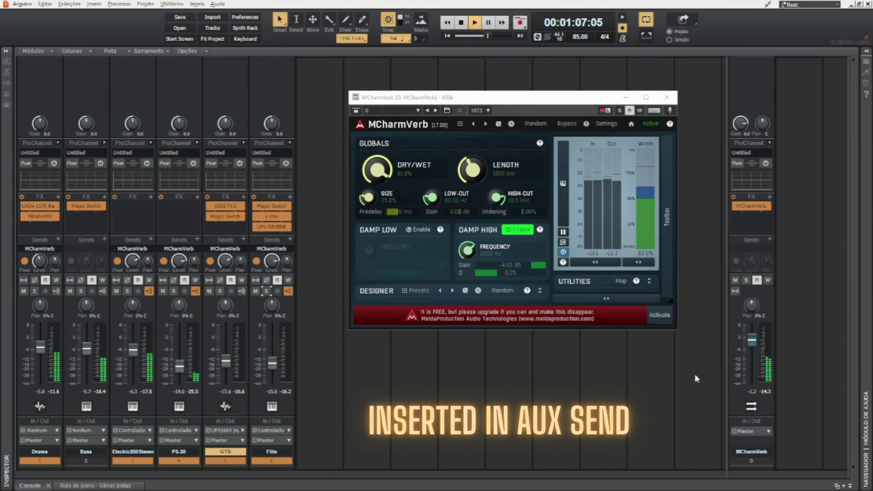
Step: Lower the MCharmVerb bus fader to -4.8 dB, compare against the muted reverb, and readjust the fader to -2.8 dB
drag(751, 341, 751, 344)
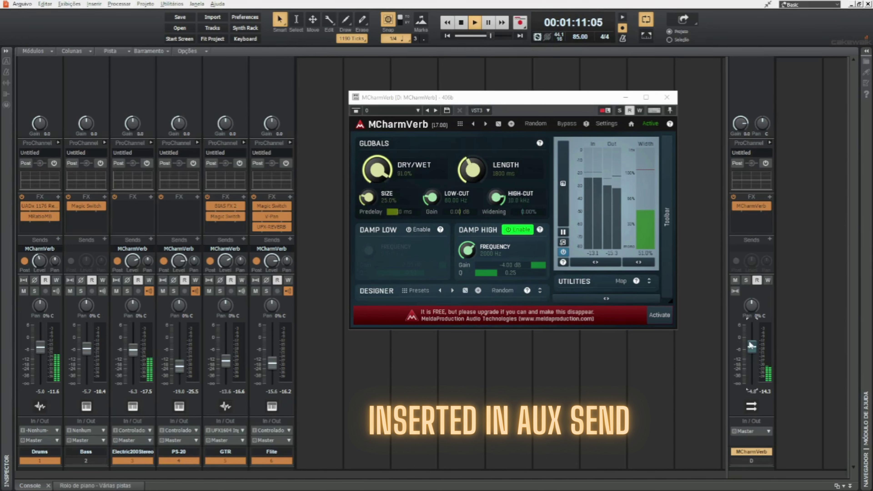
click(735, 280)
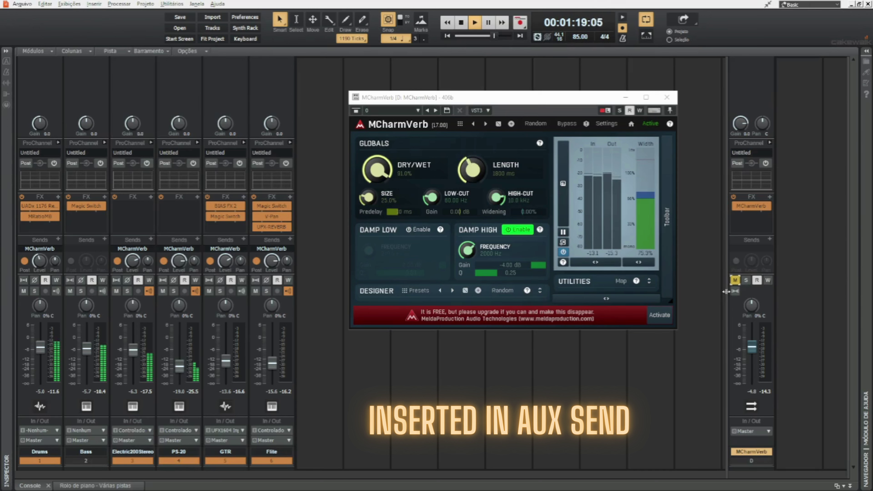
click(735, 280)
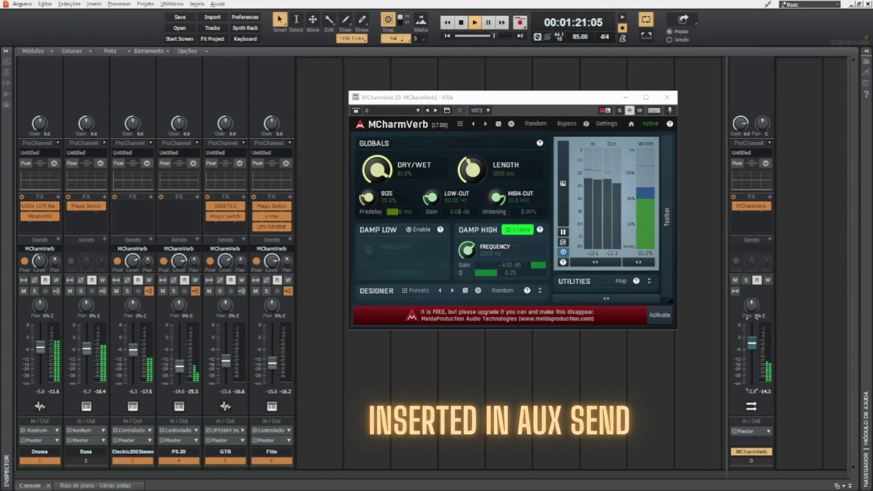
Step: Audition new random reverb settings with the MCharmVerb bus soloed, and raise Dry/Wet to about 59%
click(746, 280)
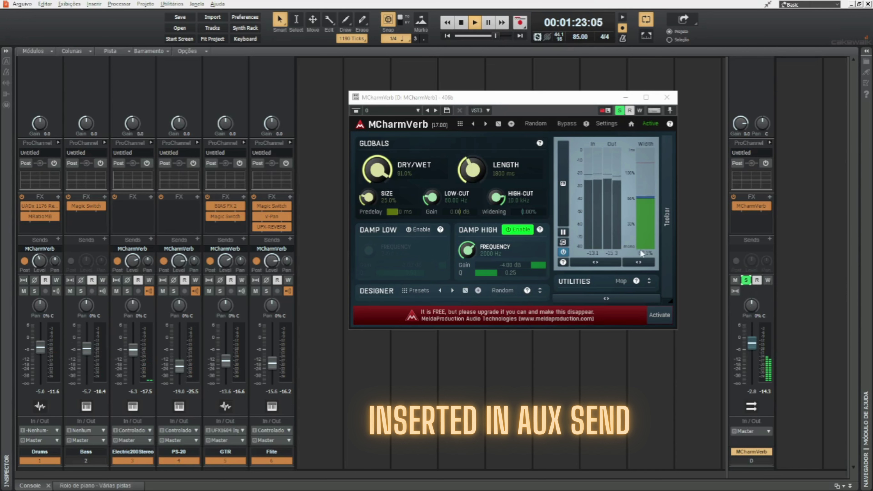
click(533, 125)
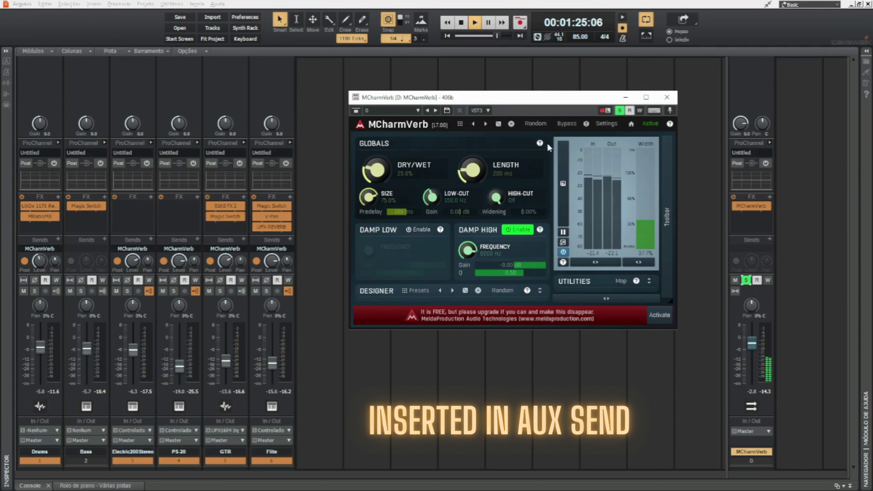
mouse_move(377, 172)
mouse_down()
mouse_move(378, 141)
mouse_move(380, 182)
mouse_up()
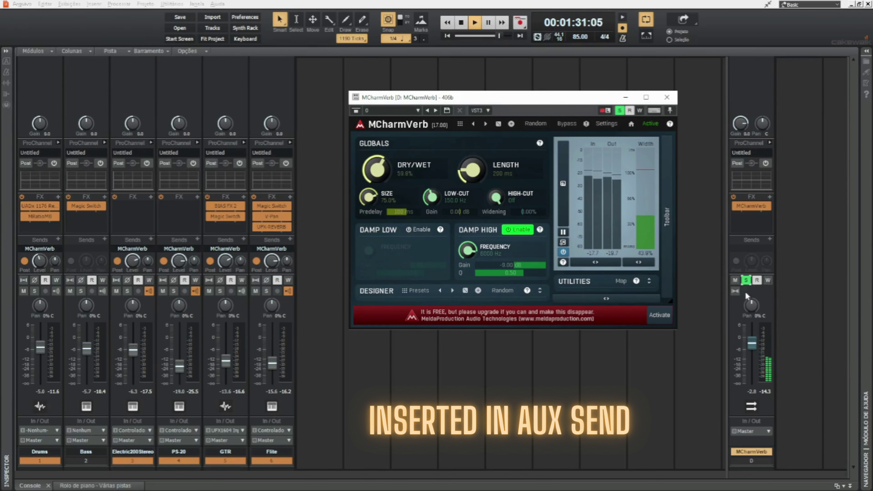
Step: Bring the full mix back, try the MCharmVerb bus fader above 2 dB, and lower it to -1.5 dB
click(746, 280)
drag(752, 343, 752, 333)
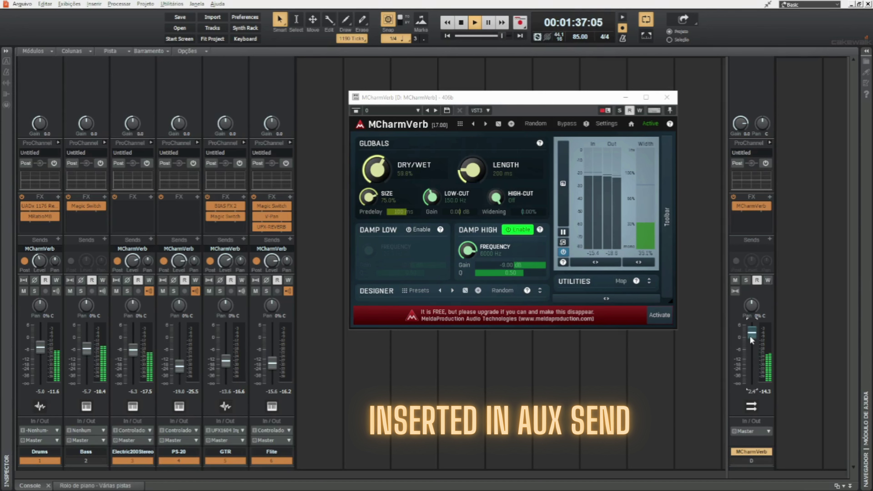
drag(751, 338, 752, 339)
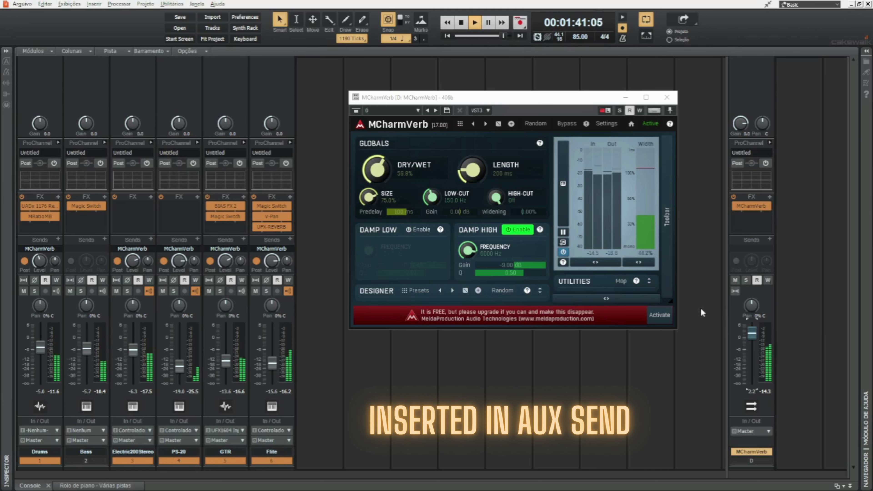
drag(752, 333, 752, 341)
Step: Compare the mix with the reverb bus muted and active, and lower the Flite track fader to about -17 dB
click(735, 280)
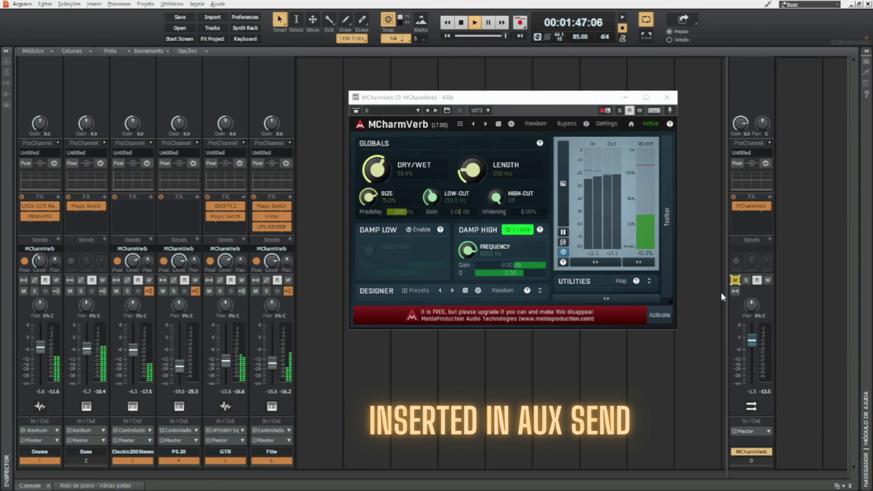
click(735, 280)
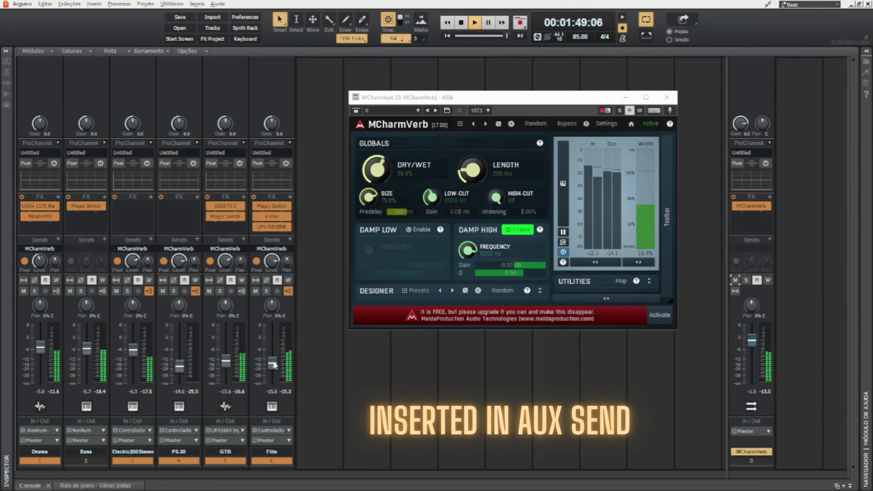
drag(273, 360, 281, 362)
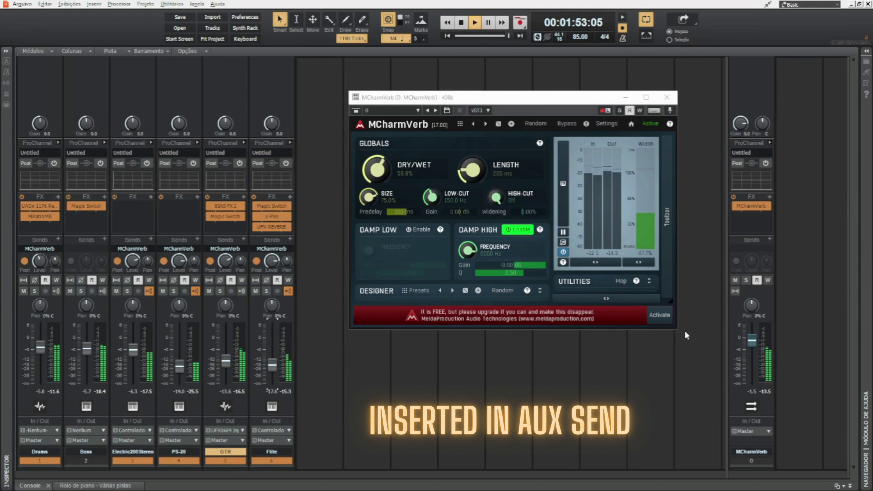
Step: Solo the MCharmVerb bus, randomize the reverb again, set Dry/Wet to 61.4%, and return the bus to the full mix
click(746, 280)
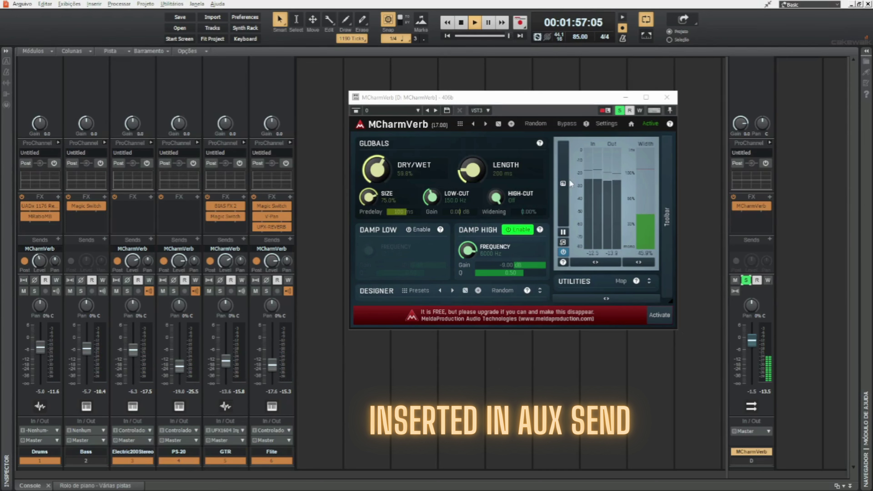
click(535, 124)
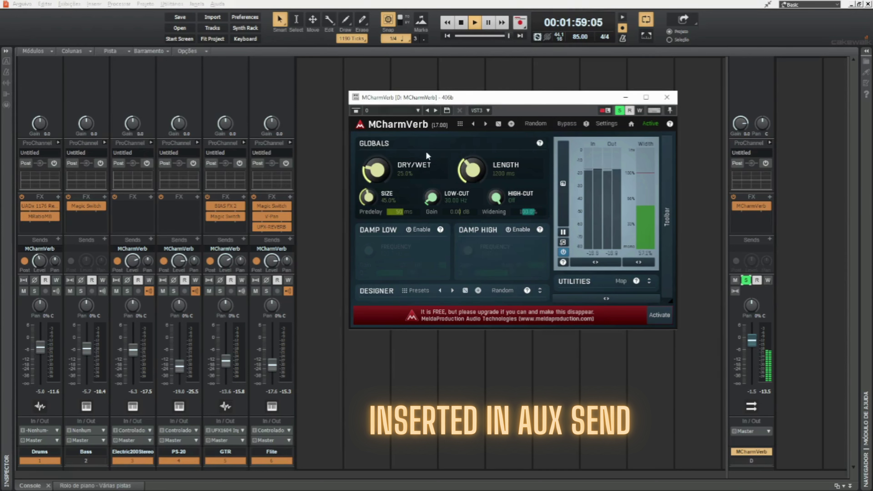
drag(377, 169, 377, 146)
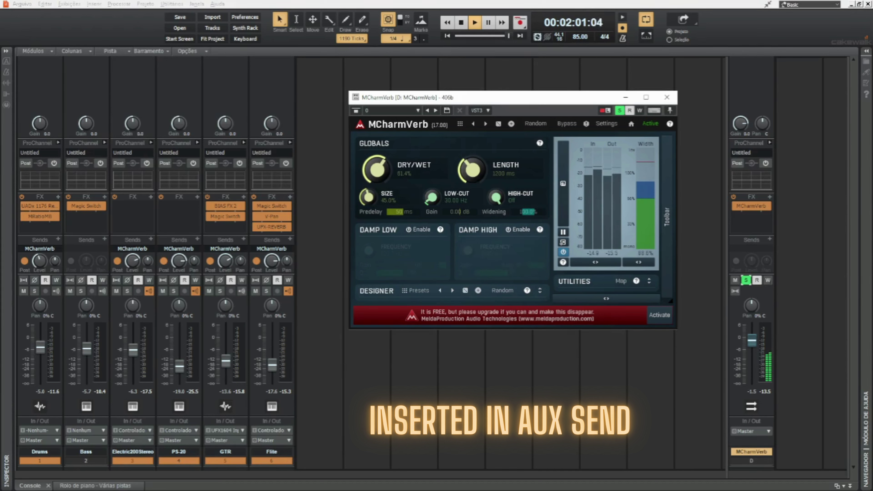
click(746, 280)
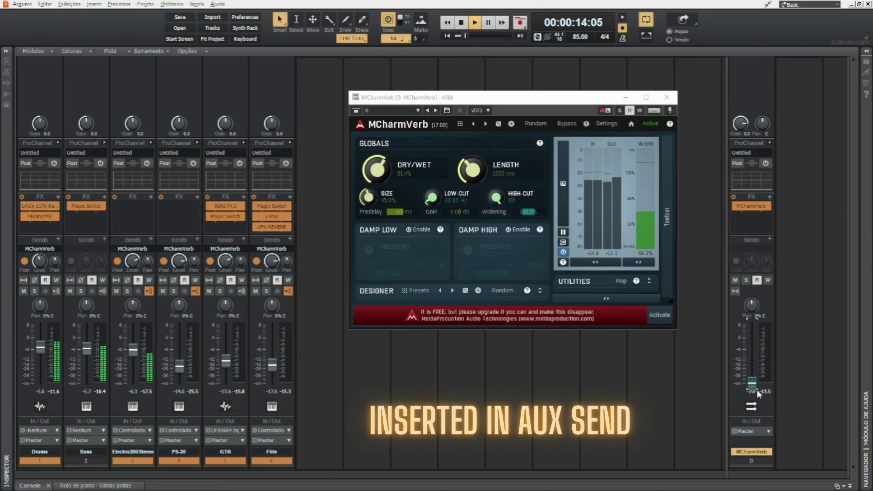
Step: Raise the MCharmVerb bus fader to 0.9 dB and compare the mix with the reverb bus muted and active
drag(753, 385, 752, 339)
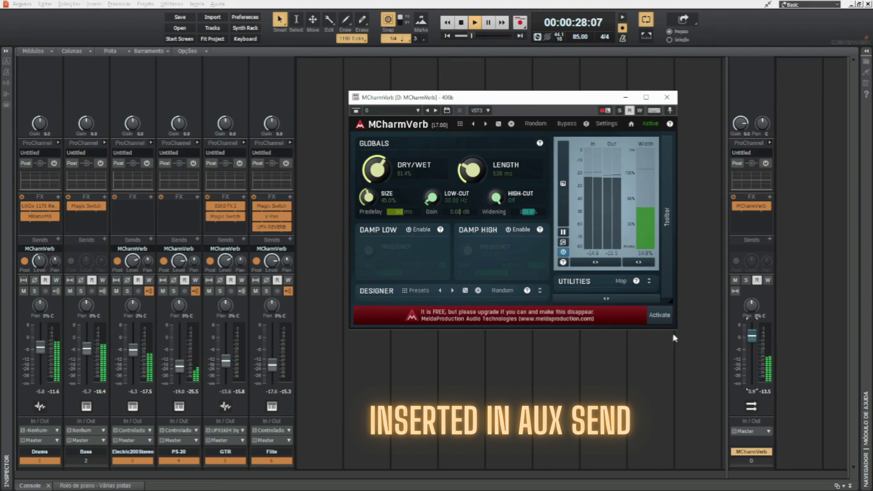
click(734, 281)
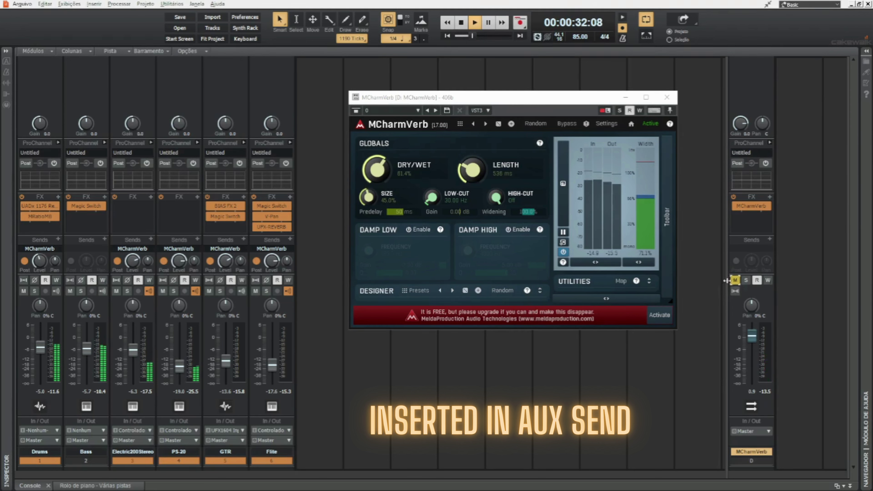
click(735, 281)
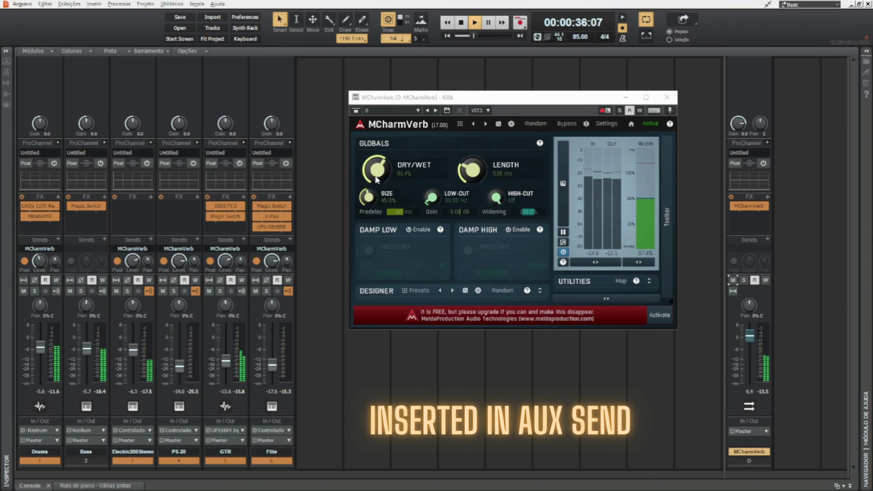
Step: Set the reverb's Dry/Wet to 100% with the bus fader at about -1 dB, and compare the mix with the bus muted and active
drag(377, 179, 377, 165)
drag(750, 335, 750, 340)
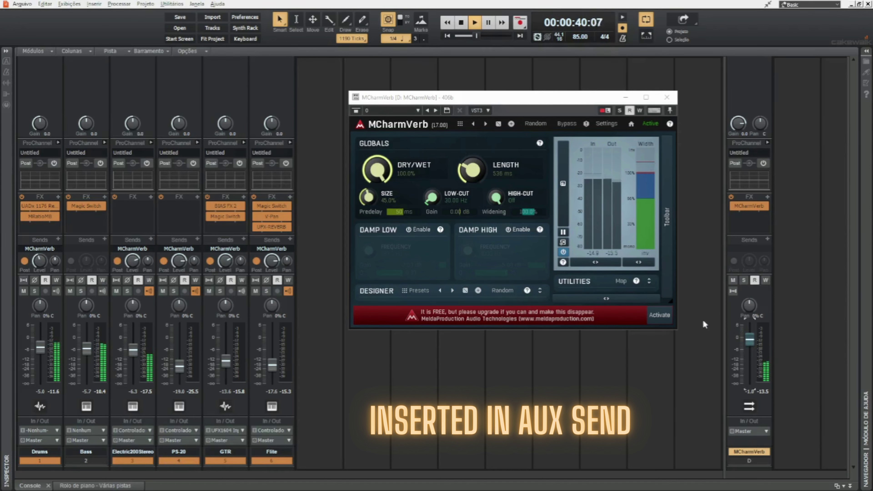
click(733, 280)
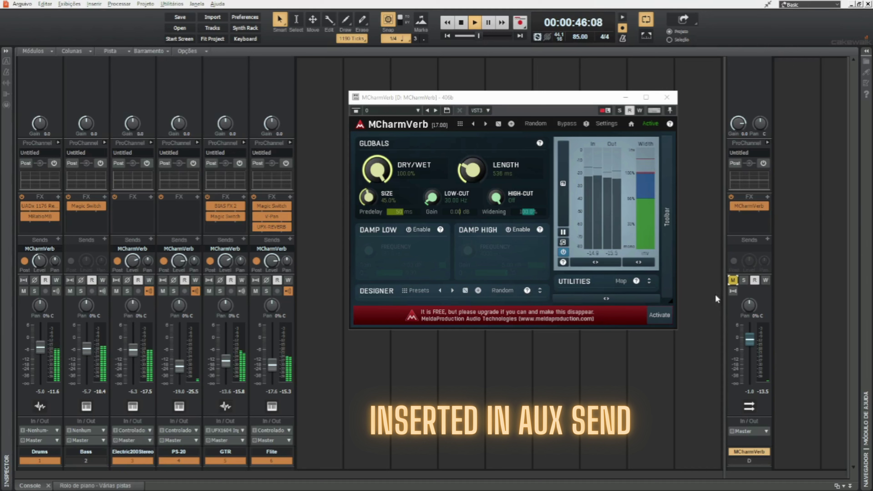
click(732, 281)
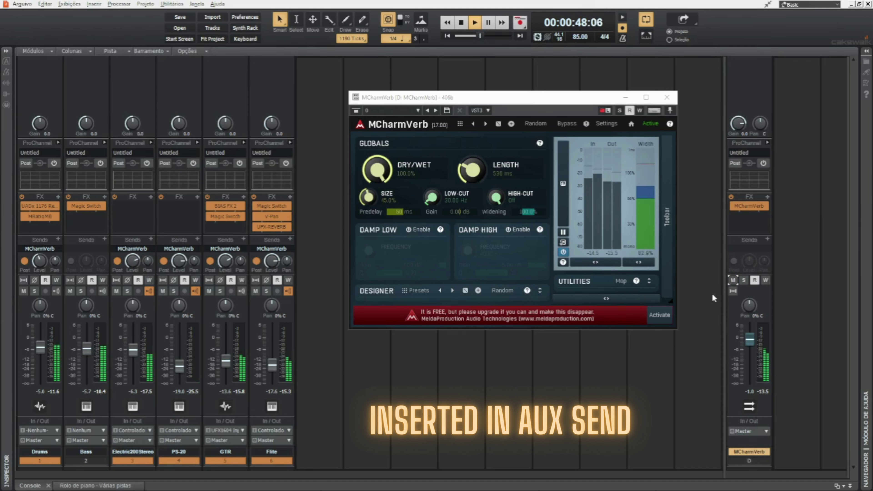
Step: Lower the Flite track's MCharmVerb send level to about -6 dB and compare the mix with the reverb bus muted and active
drag(273, 262, 271, 263)
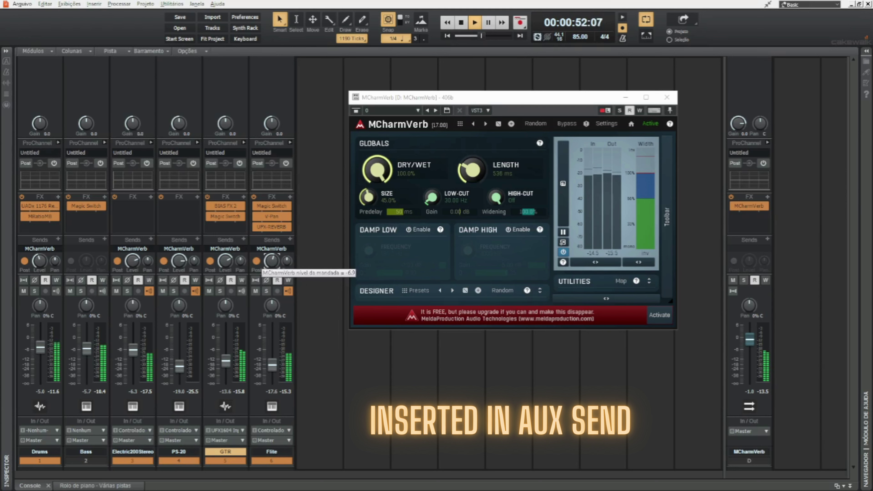
drag(271, 263, 301, 312)
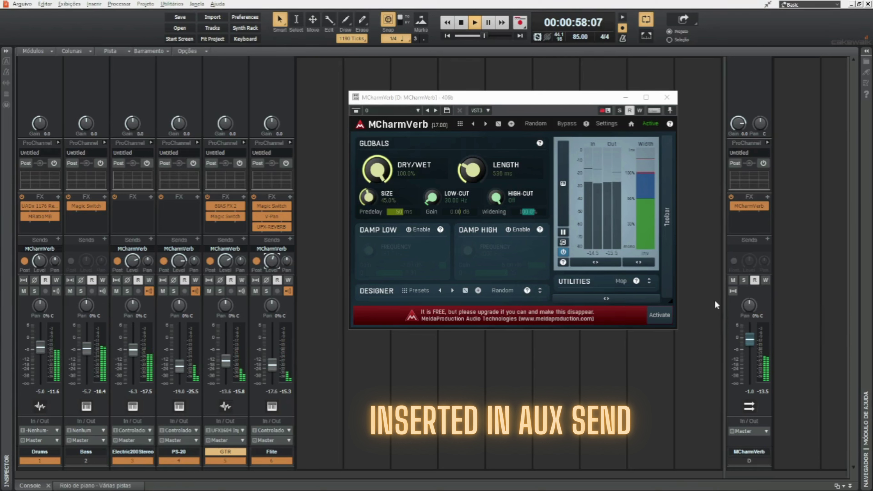
click(733, 280)
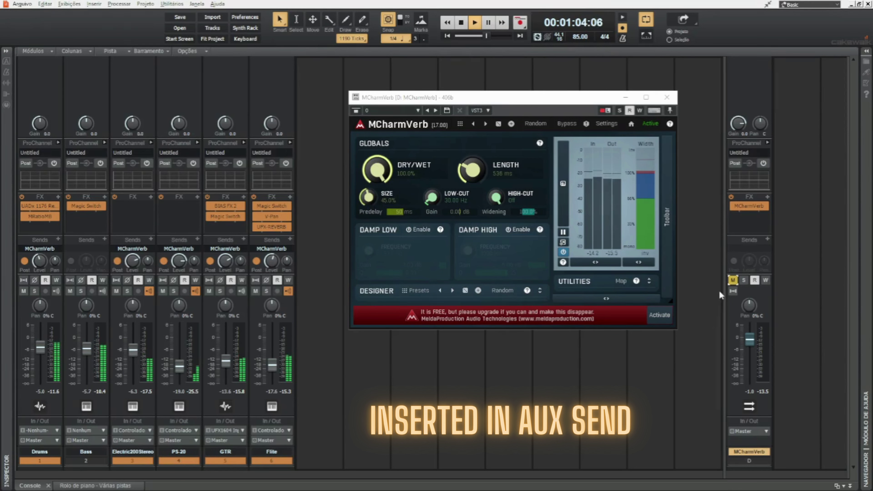
click(733, 280)
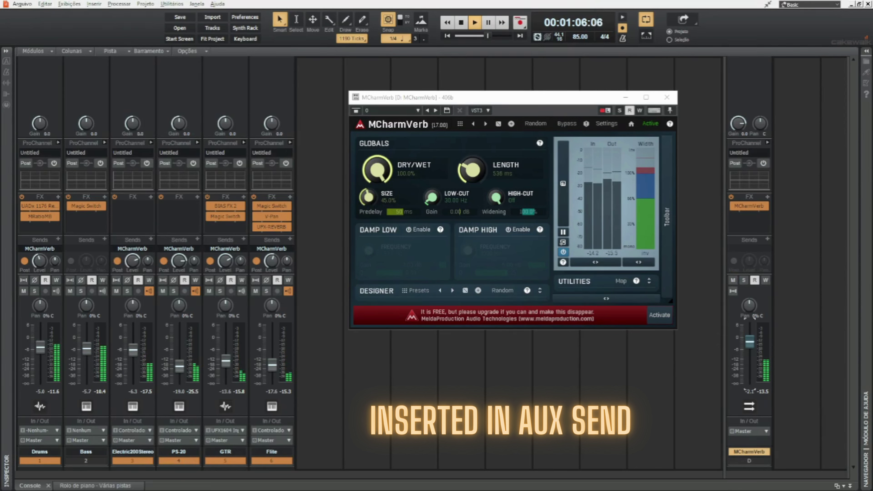
Step: Lower the MCharmVerb bus fader to about -5.6 dB, solo the bus, and randomize the reverb with Dry/Wet raised to 81.4%
drag(745, 335, 748, 340)
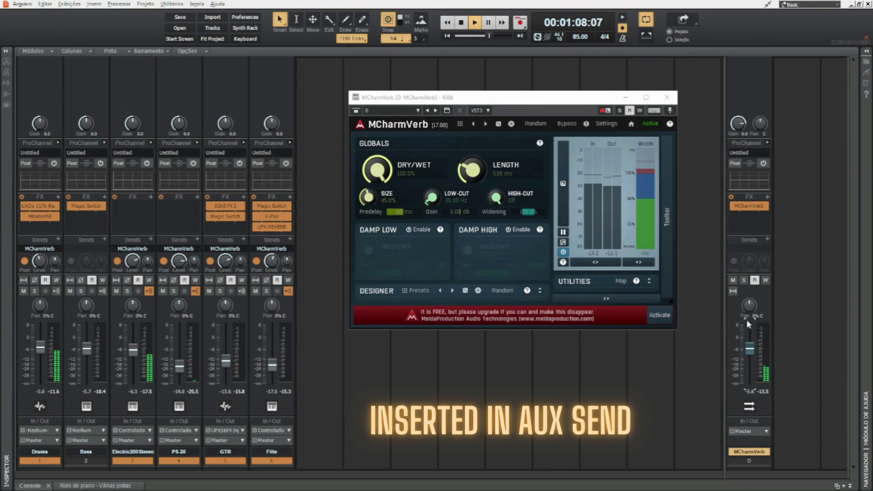
click(745, 282)
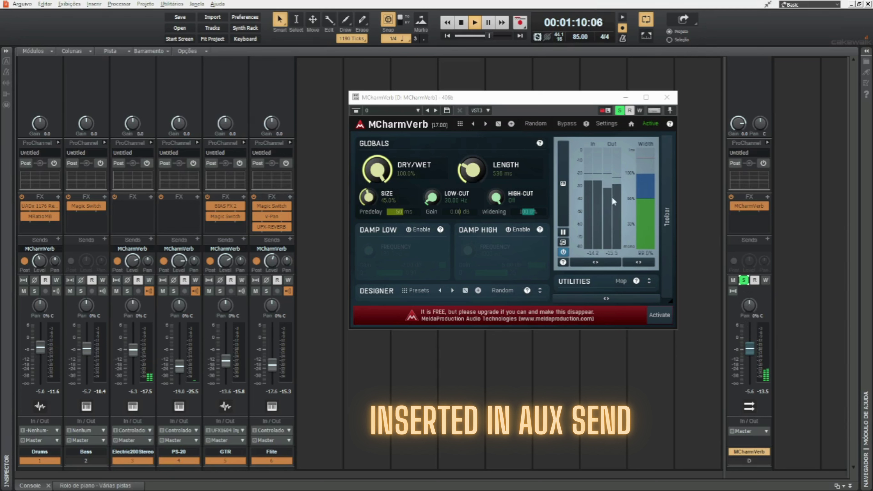
click(534, 124)
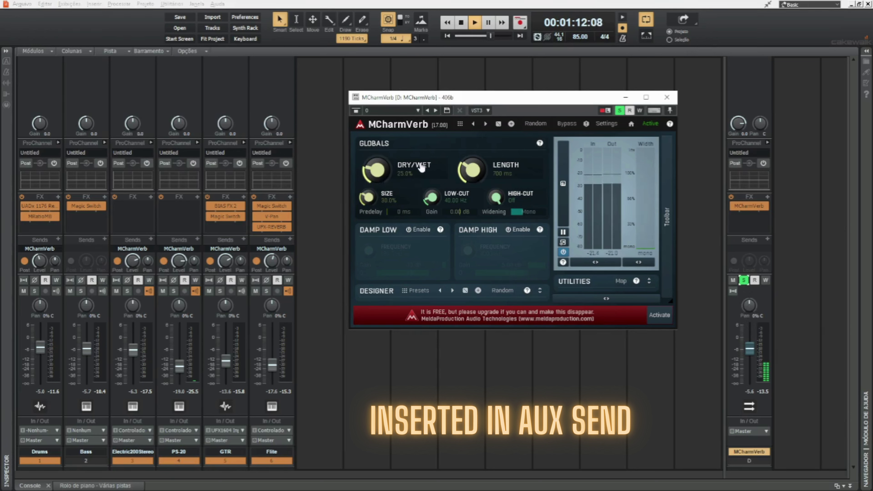
drag(377, 175, 377, 151)
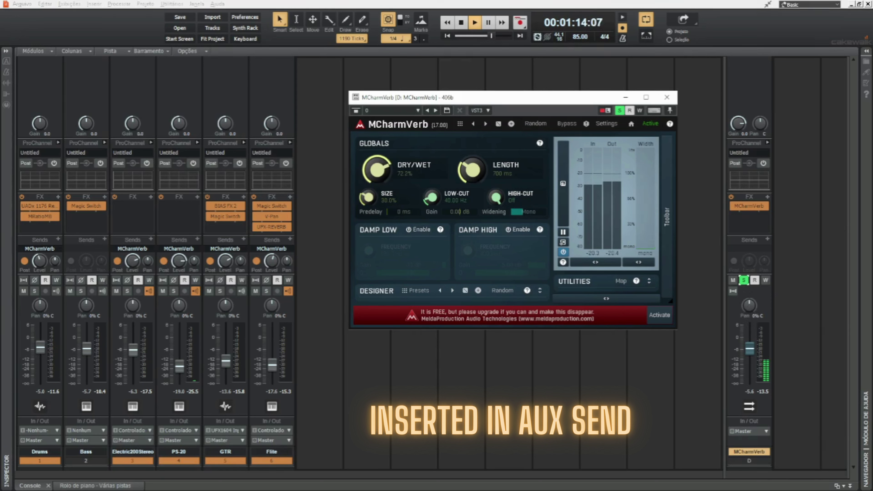
Step: Return to the full mix with the bus fader at -2.4 dB, compare it with the reverb muted, and raise the fader to -0.4 dB
drag(750, 356, 750, 351)
click(744, 280)
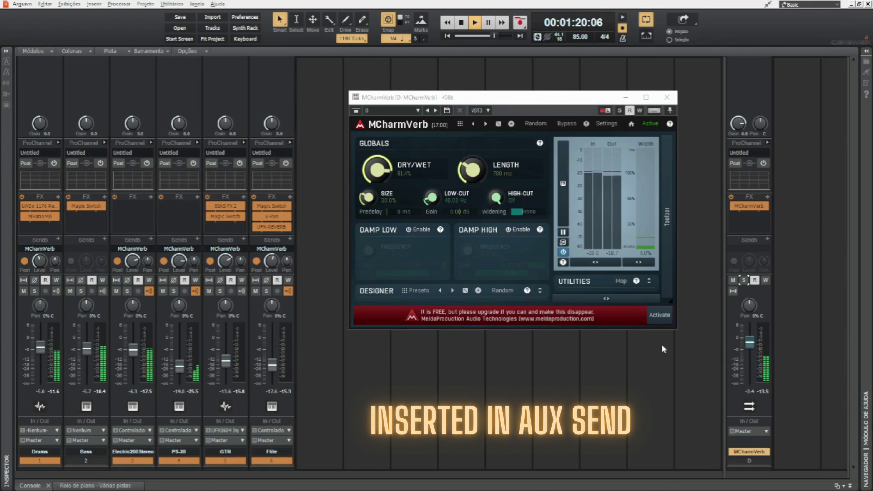
click(733, 280)
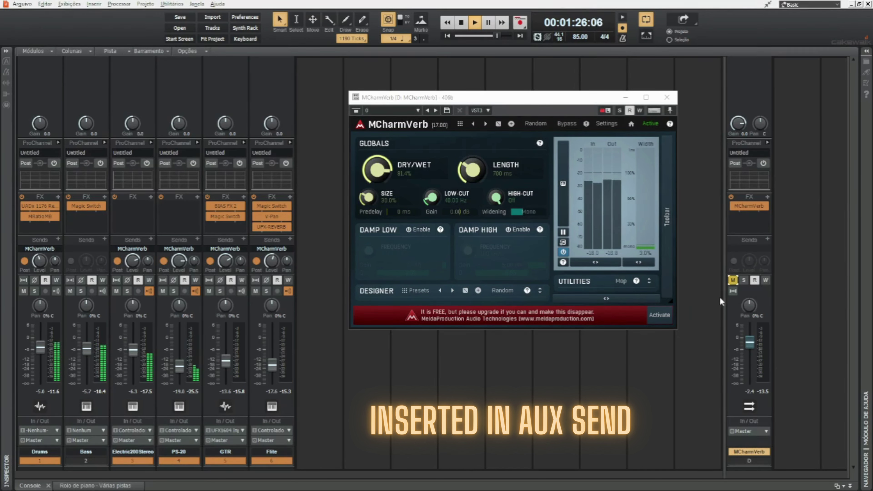
click(733, 280)
scroll(751, 349, up, 4)
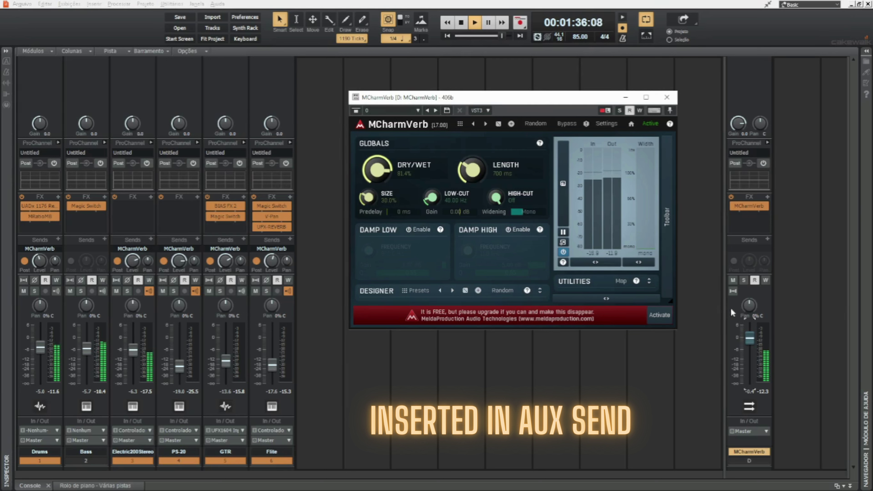
Step: Solo the MCharmVerb bus, randomize the reverb again, set Dry/Wet to 100%, and increase the Widening
click(744, 280)
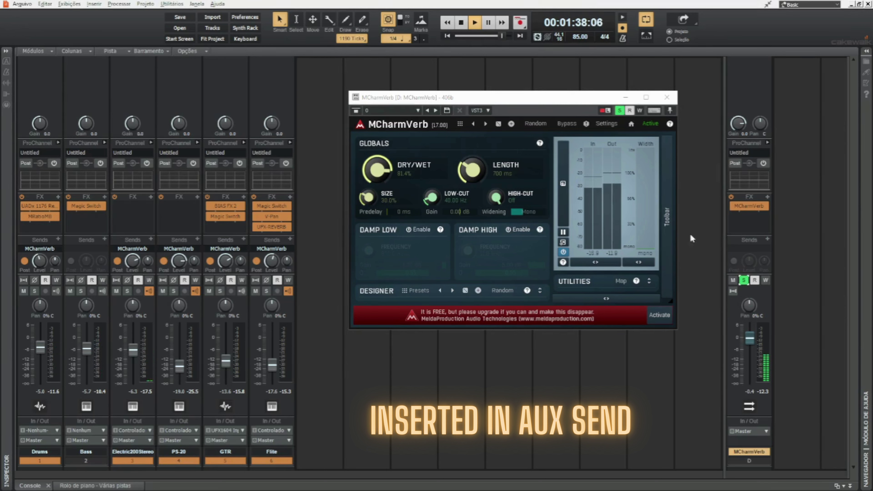
click(535, 125)
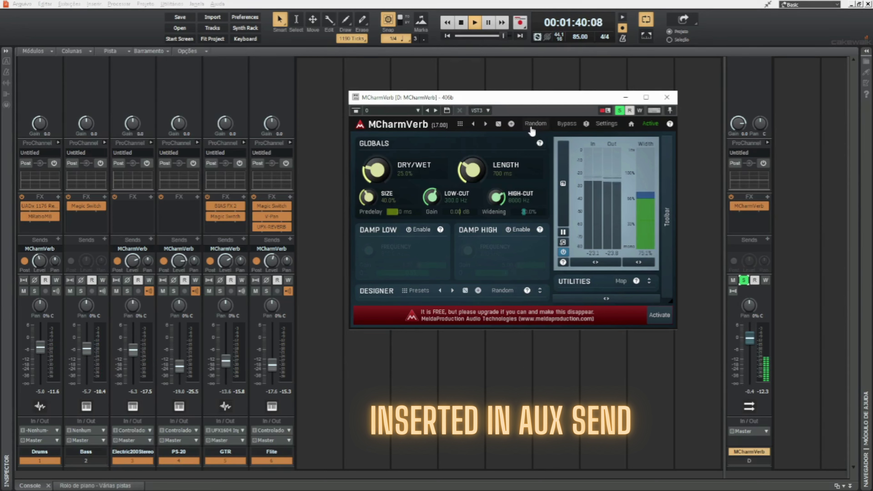
drag(413, 157, 413, 115)
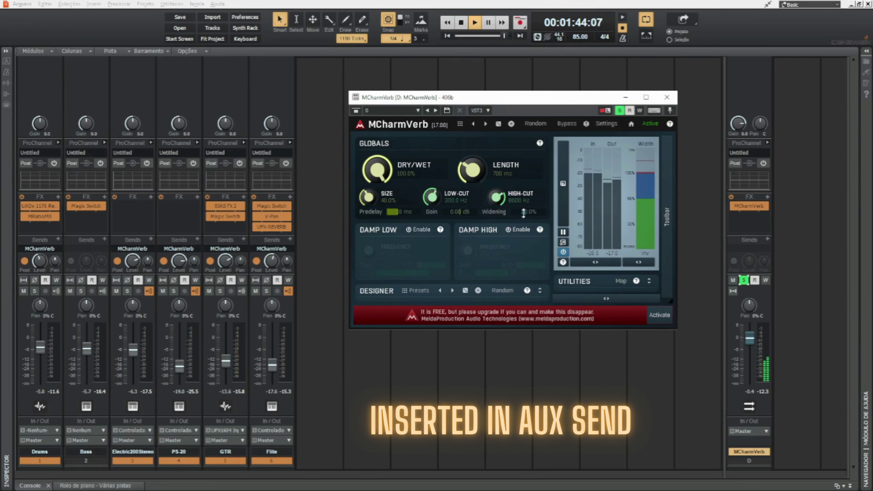
drag(525, 212, 536, 212)
Step: Raise the MCharmVerb bus fader to 1.7 dB, bring the full mix back, and mute the reverb bus
mouse_move(749, 336)
mouse_down()
mouse_move(750, 327)
mouse_move(750, 334)
mouse_up()
click(744, 280)
click(733, 280)
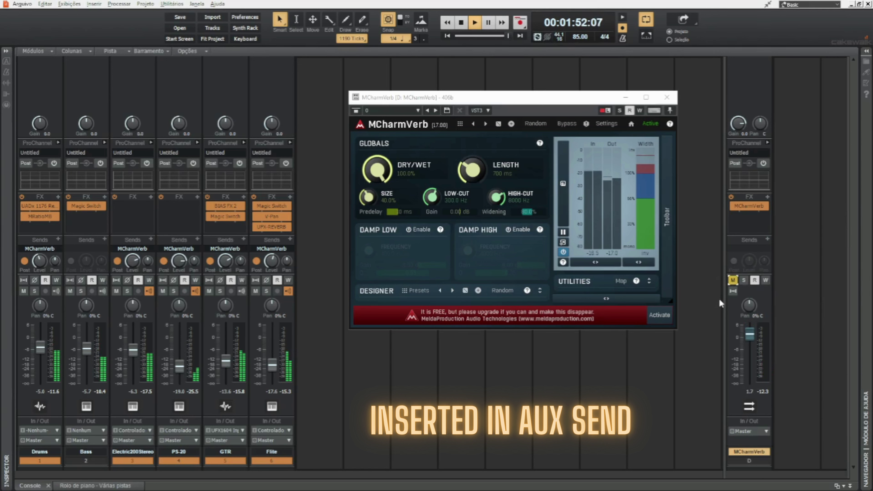
Step: Reactivate the reverb bus, lower its fader to -4.4 dB, and compare the mix with the bus muted and active
click(733, 280)
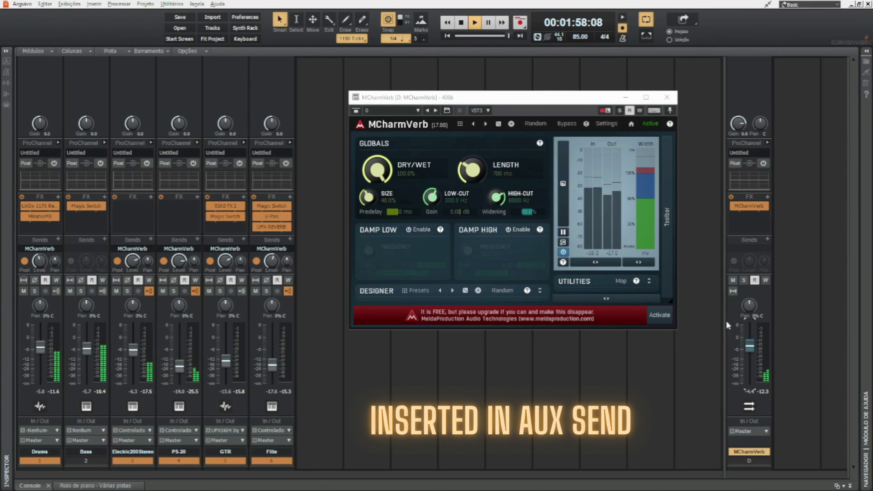
click(733, 280)
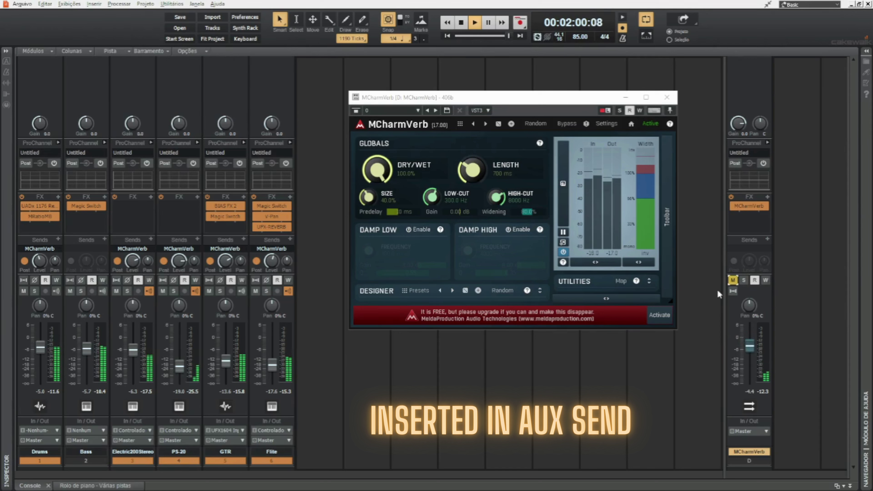
click(733, 281)
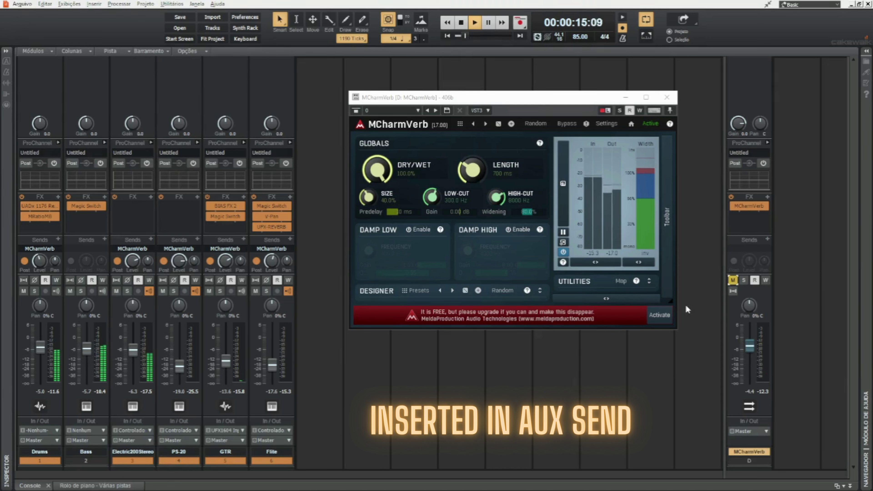
click(733, 280)
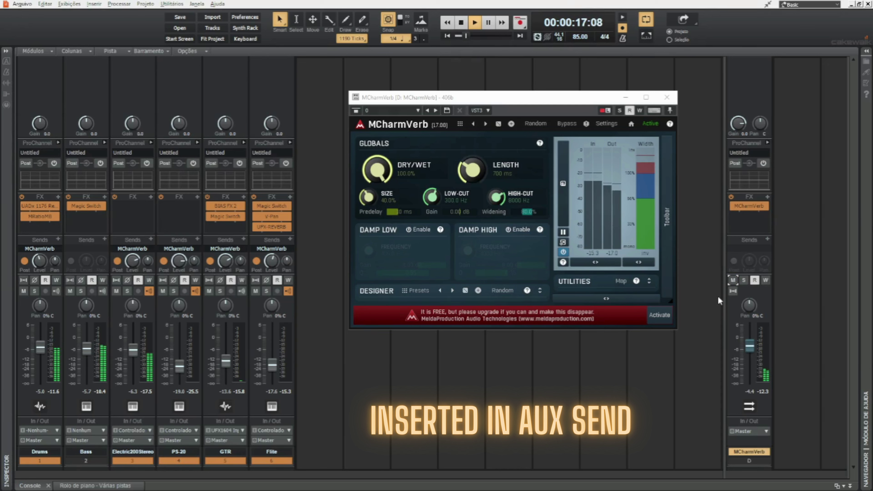